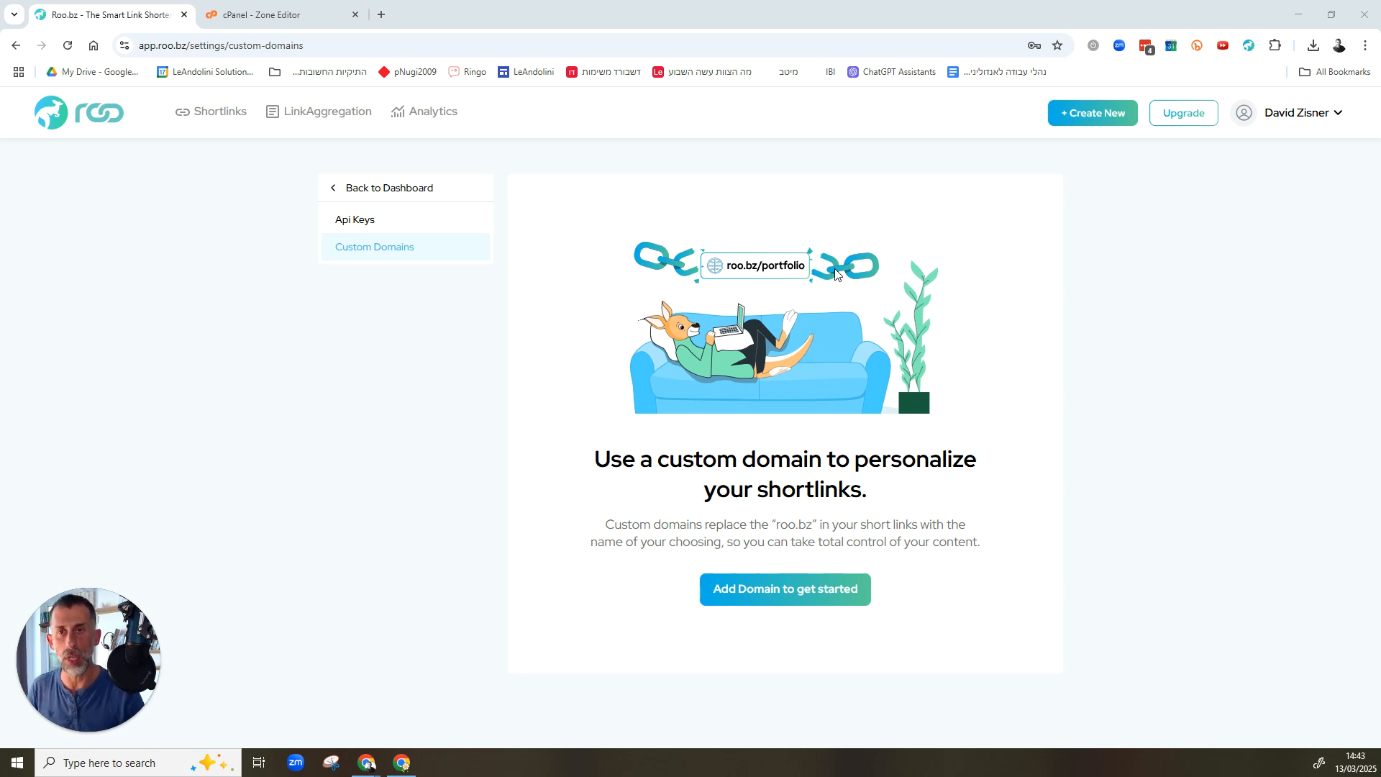
# Step: Open the Custom Domains page in the Roo.bz account settings
pyautogui.click(257, 23)
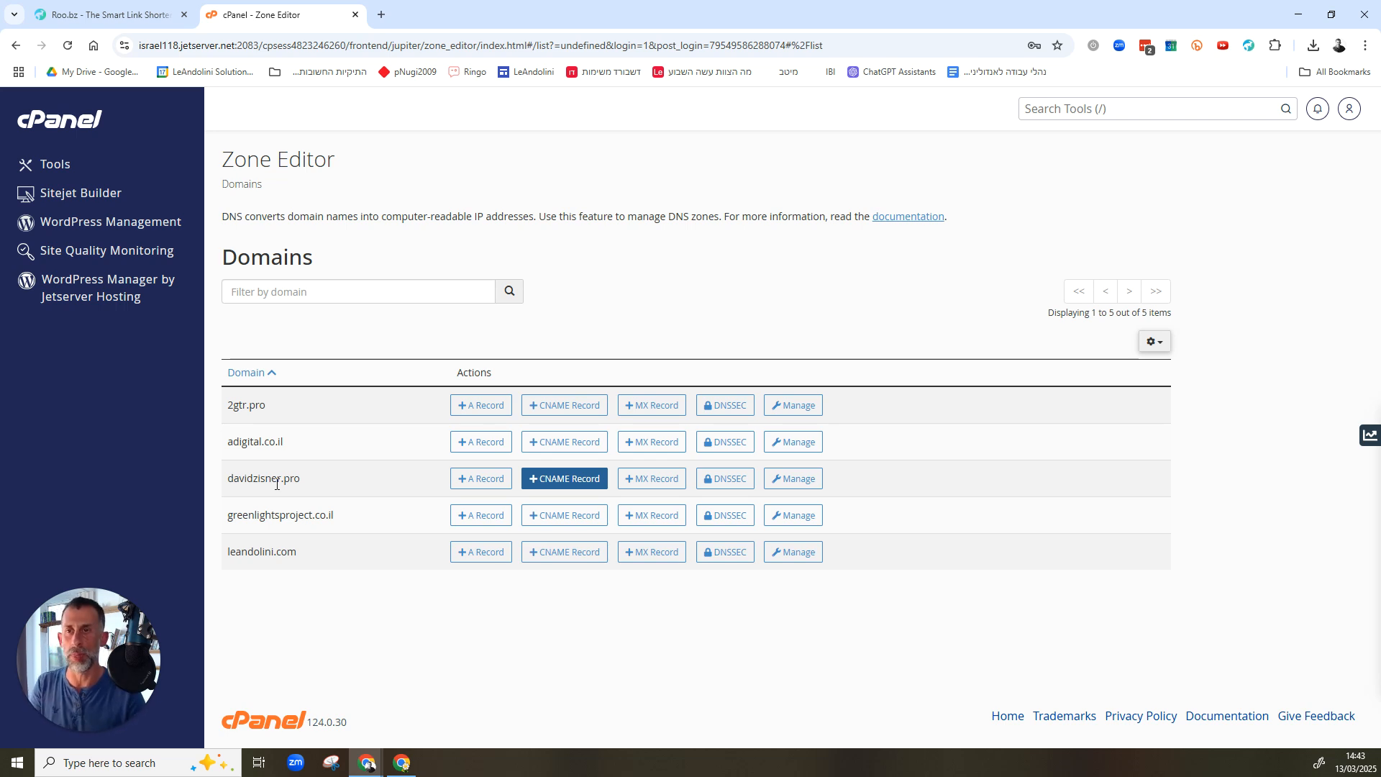
pyautogui.click(144, 14)
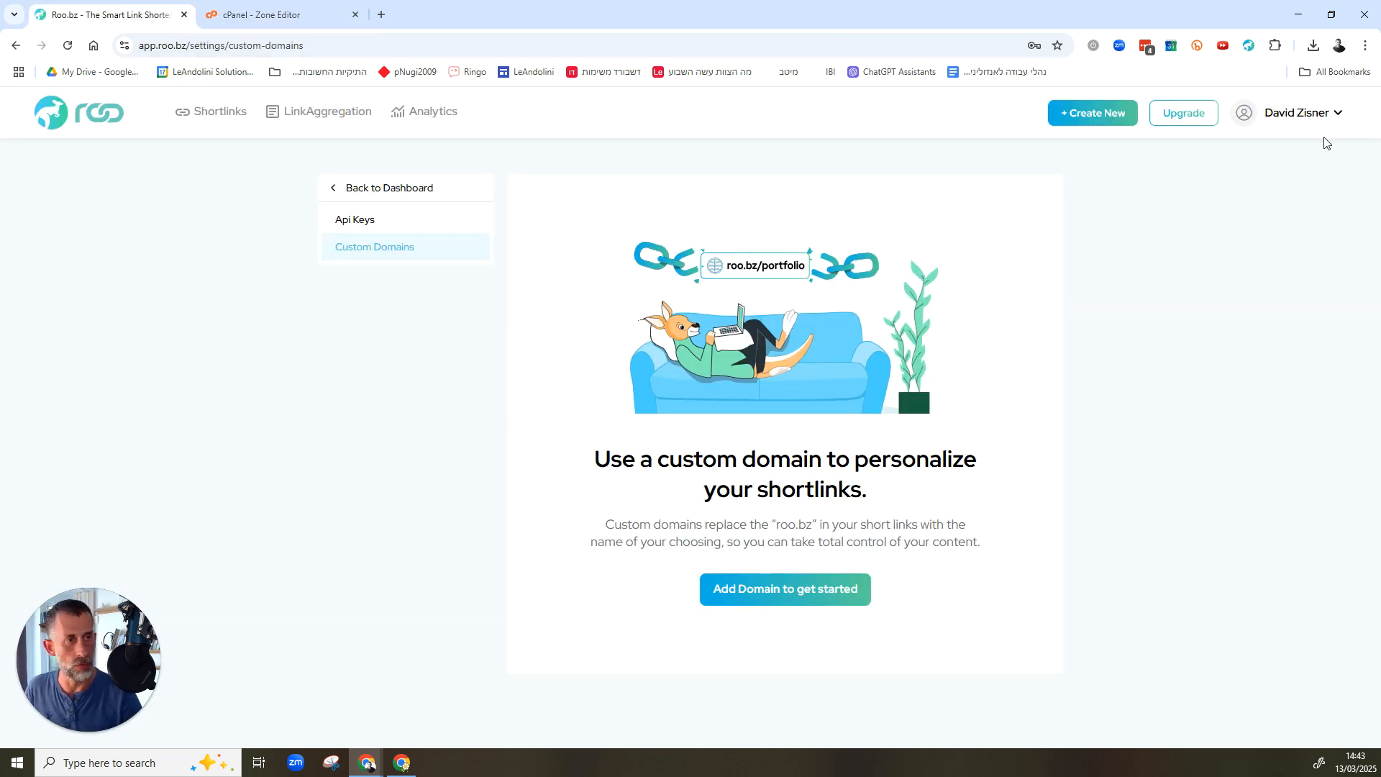
pyautogui.click(1317, 118)
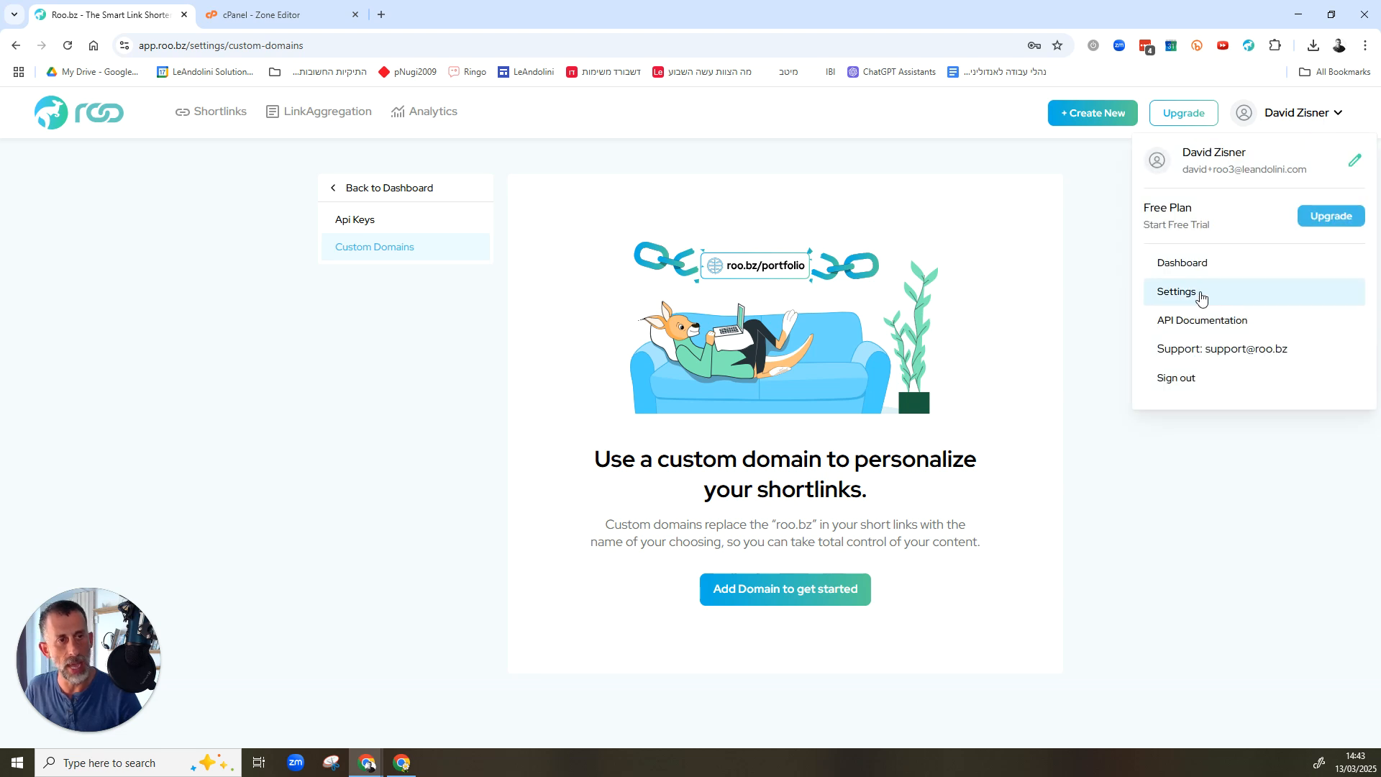
pyautogui.click(1198, 293)
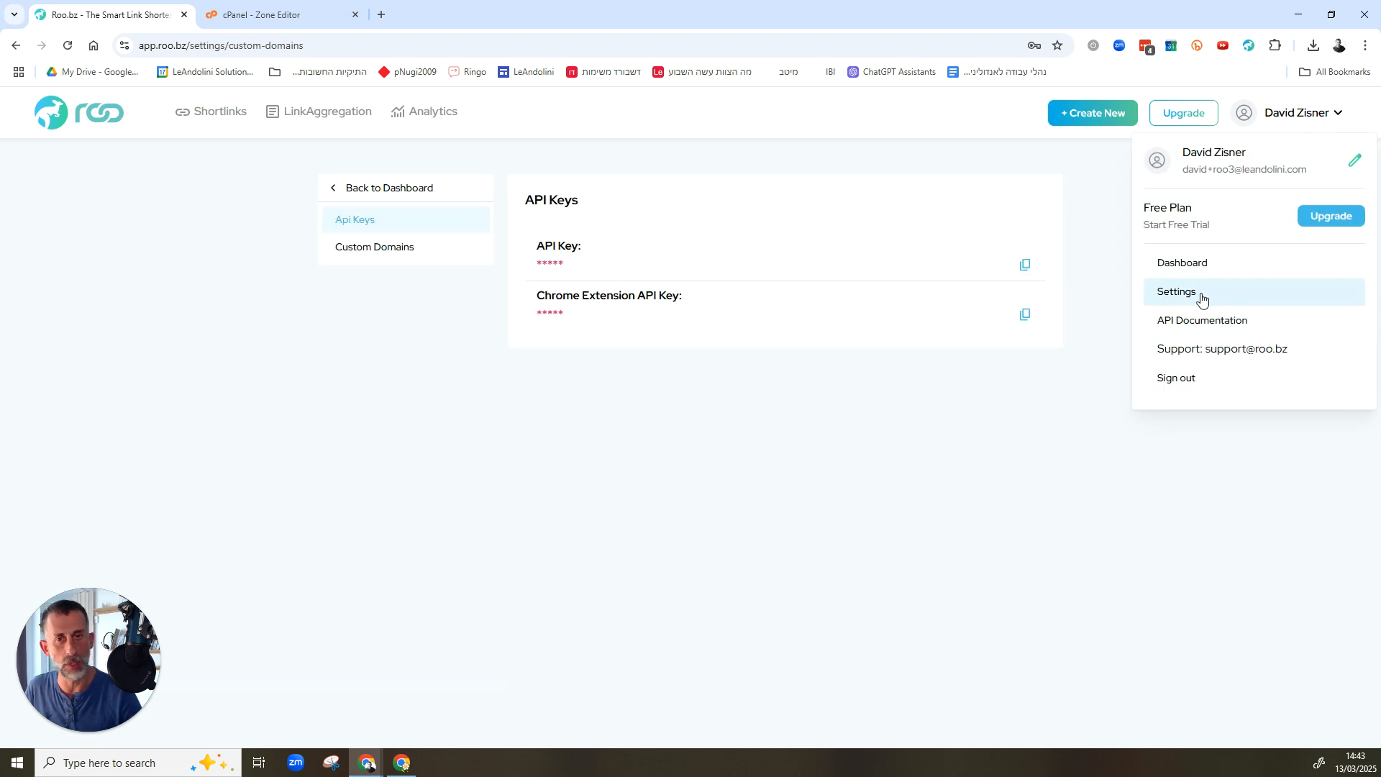
pyautogui.click(362, 256)
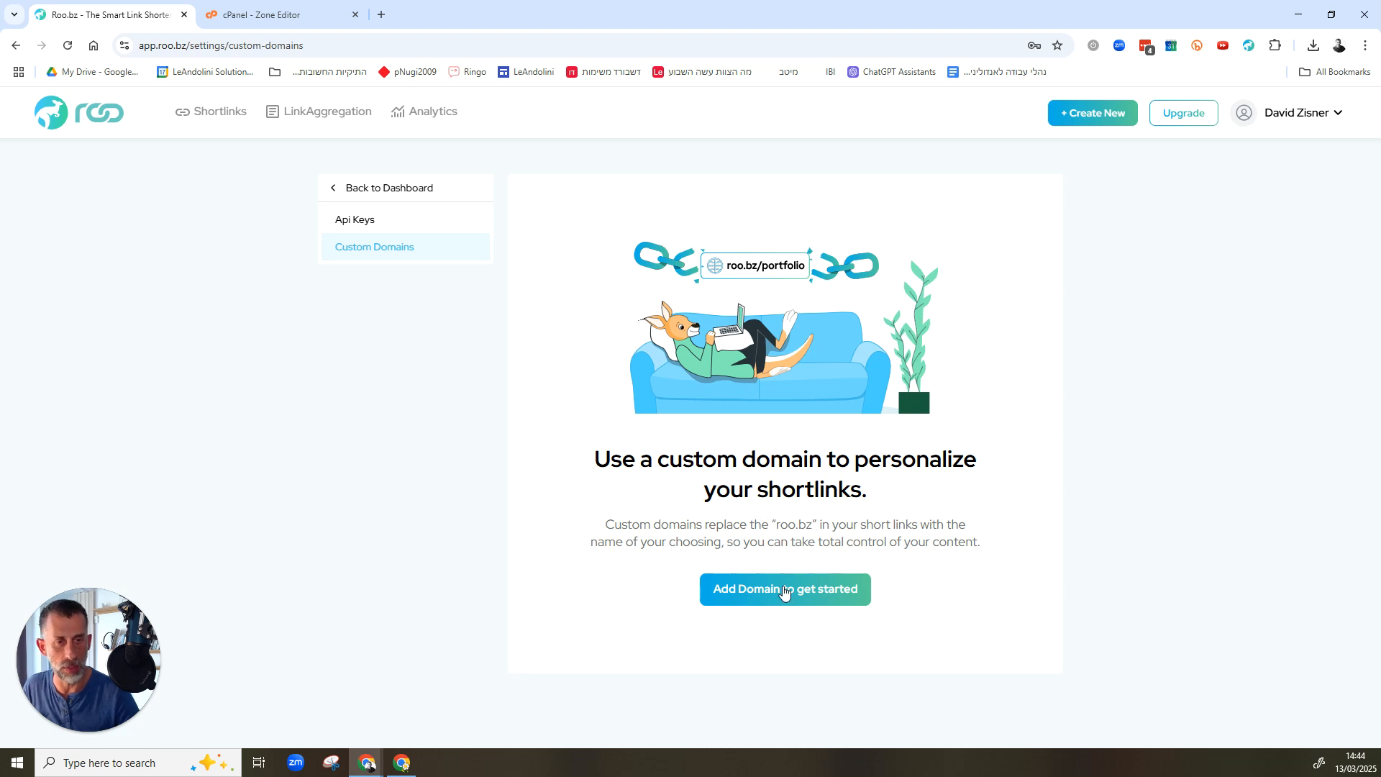
# Step: Add a custom domain using the "l" subdomain of the personal .pro domain and proceed to its DNS configuration
pyautogui.click(790, 591)
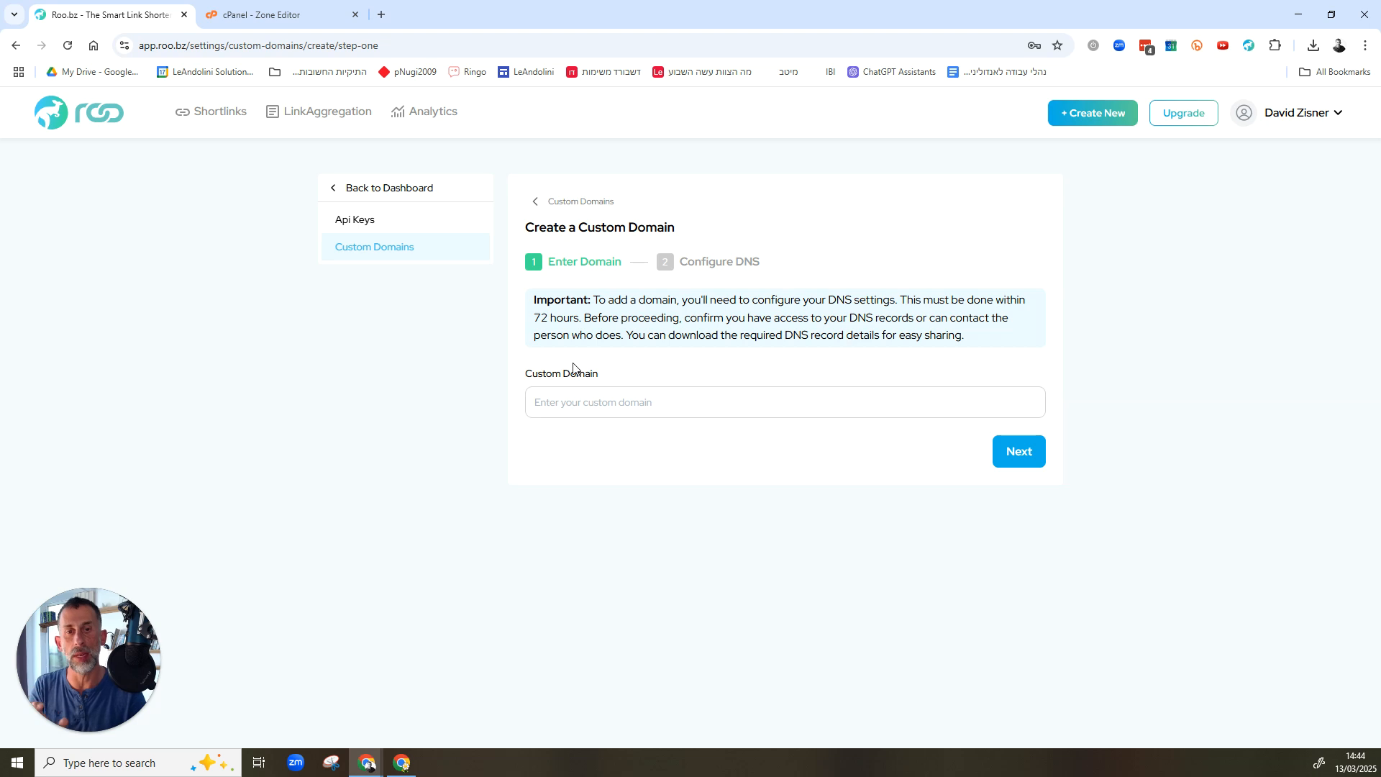
pyautogui.click(595, 398)
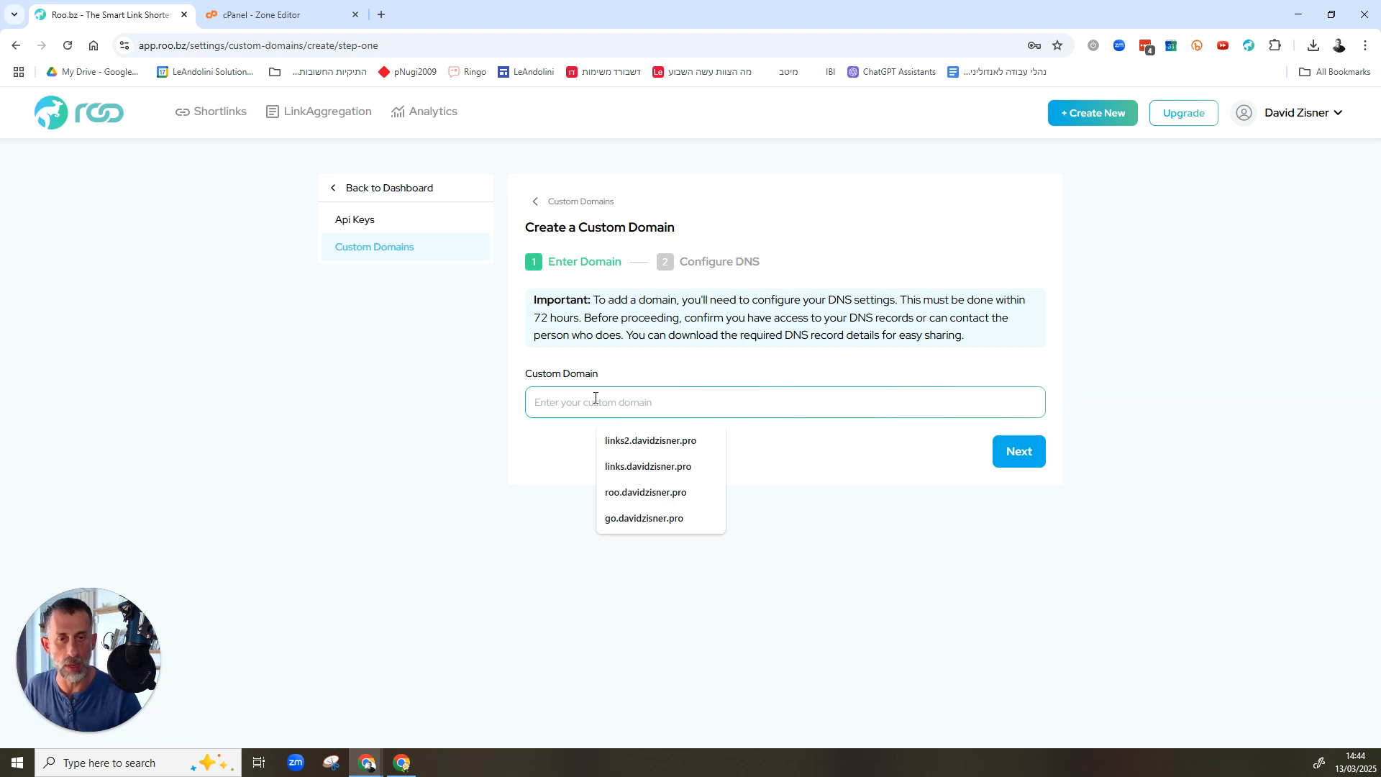
pyautogui.click(618, 493)
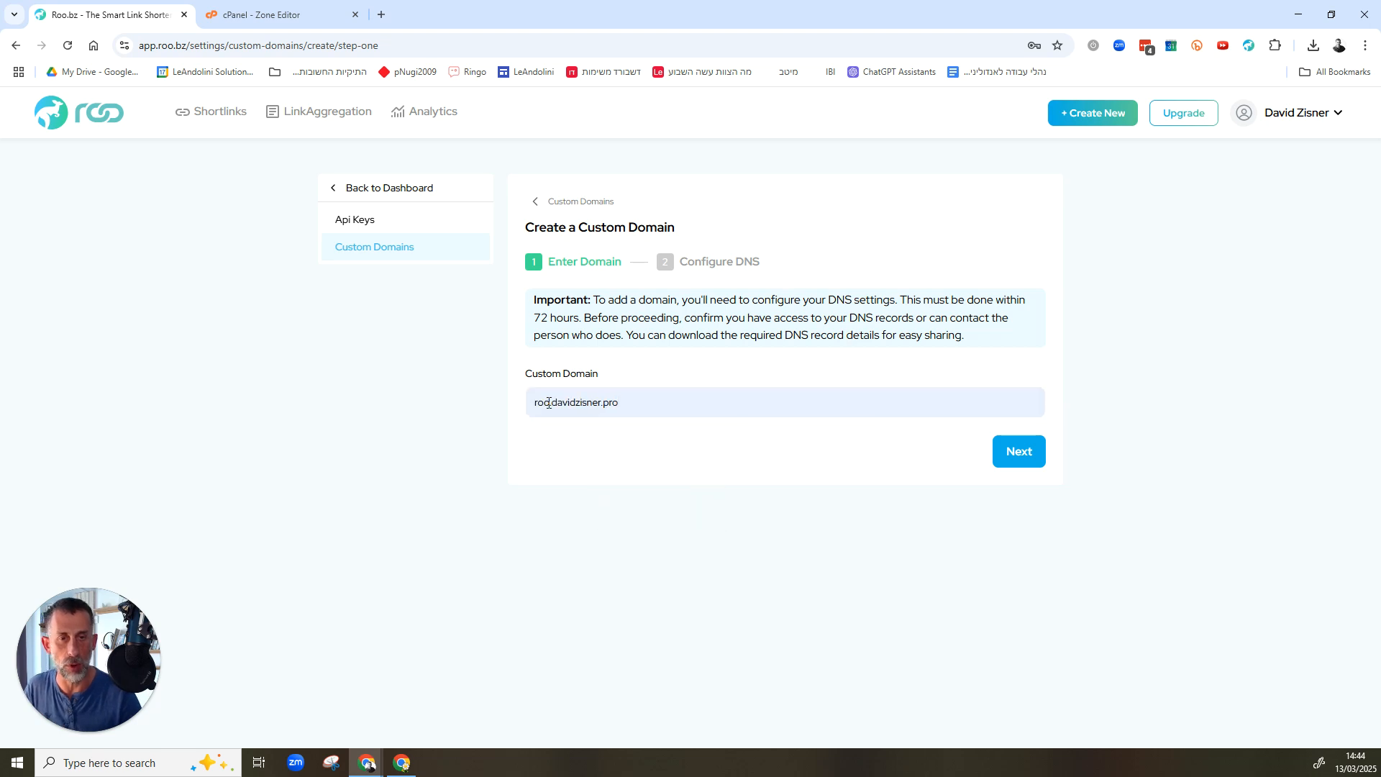
pyautogui.moveTo(534, 402); pyautogui.dragTo(548, 403)
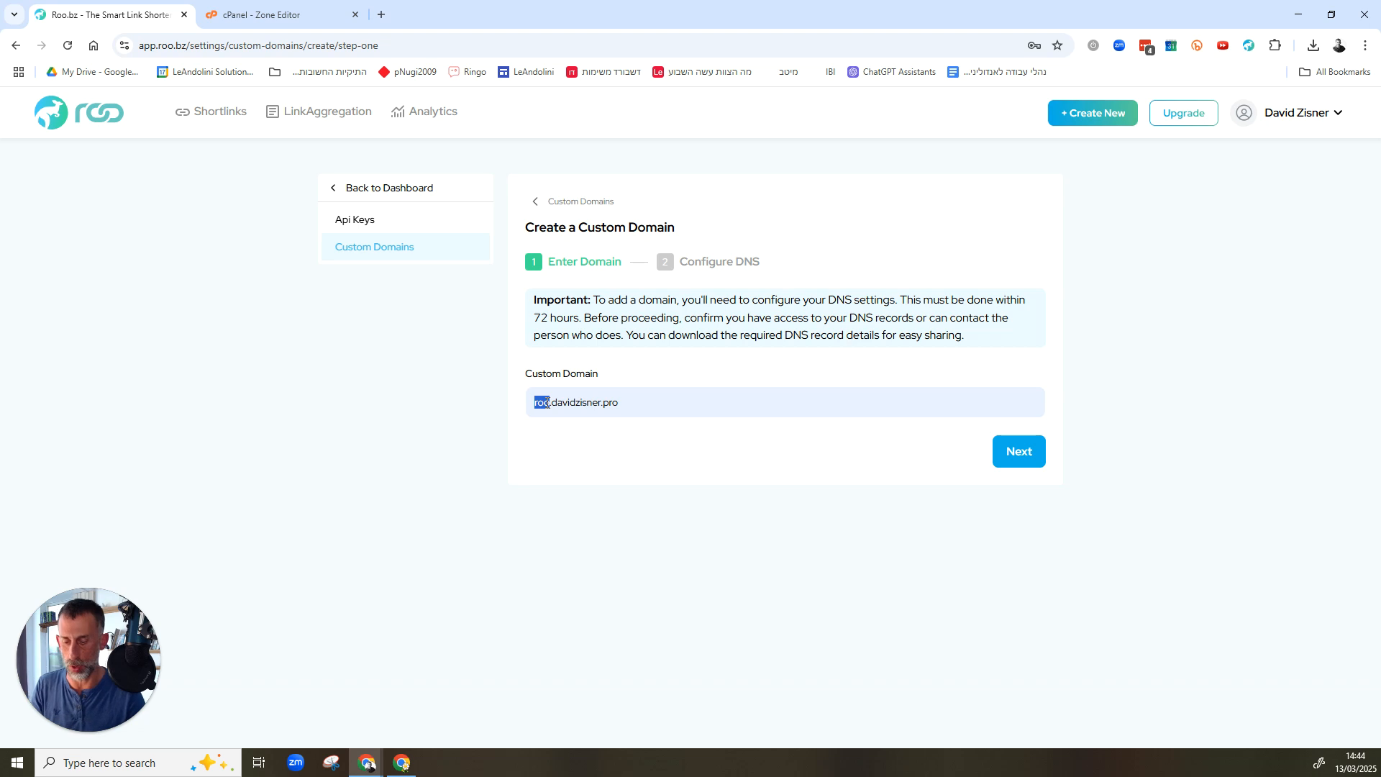
pyautogui.press('BackSpace')
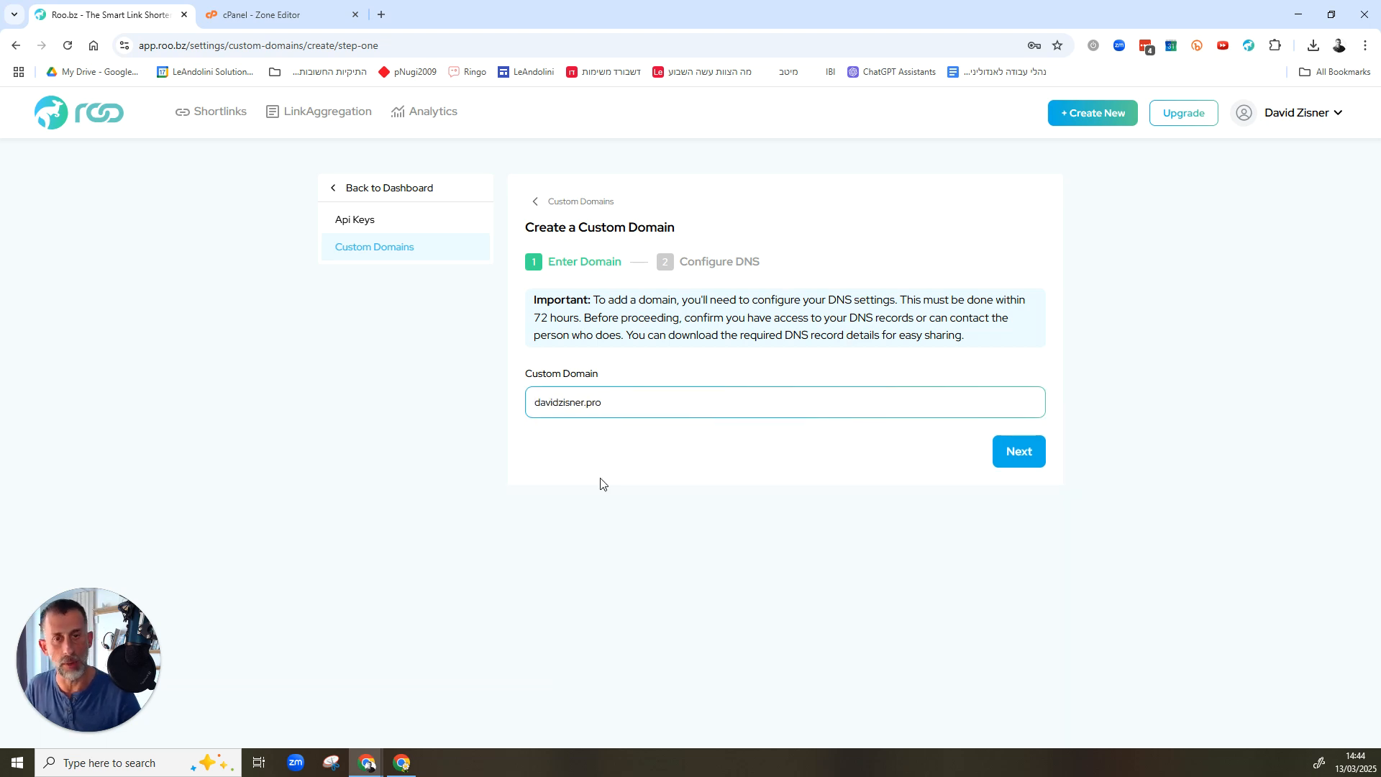
pyautogui.write('l')
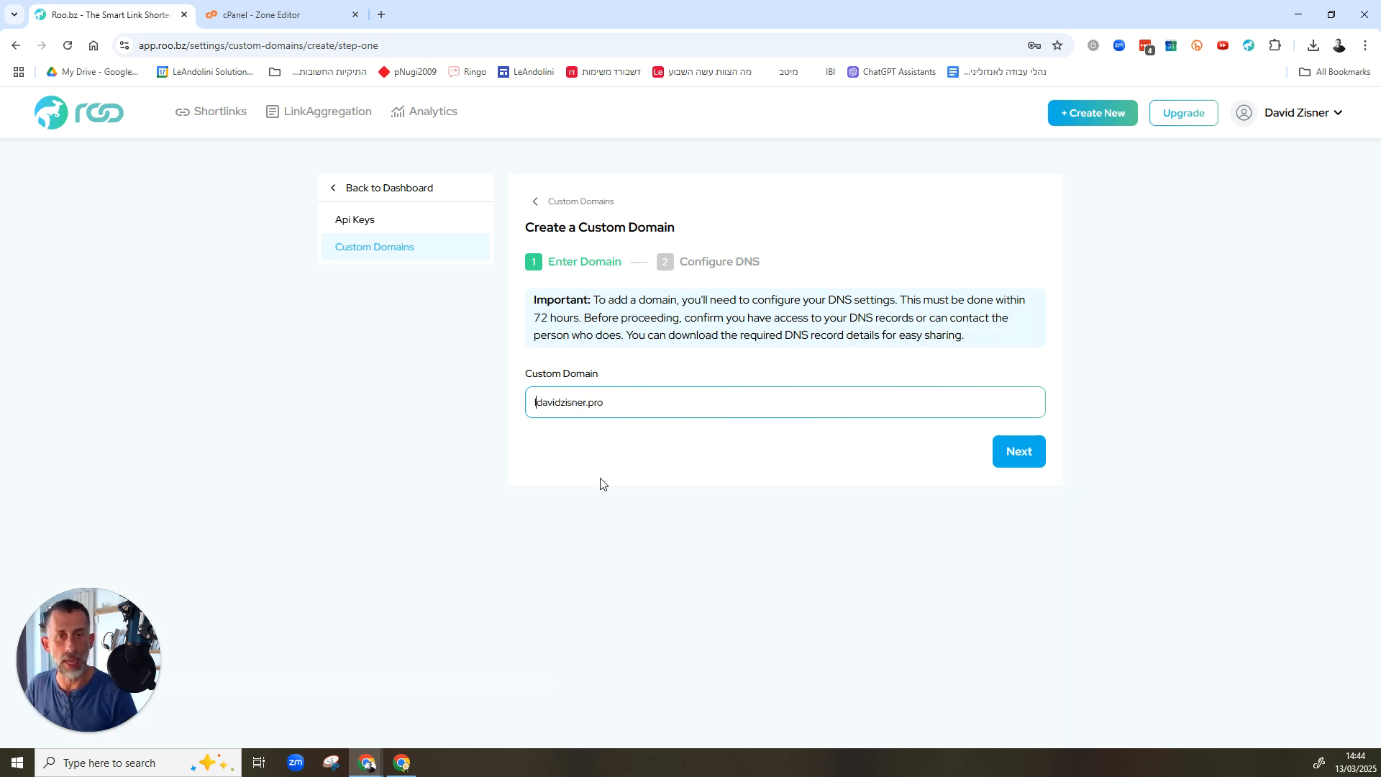
pyautogui.write('.')
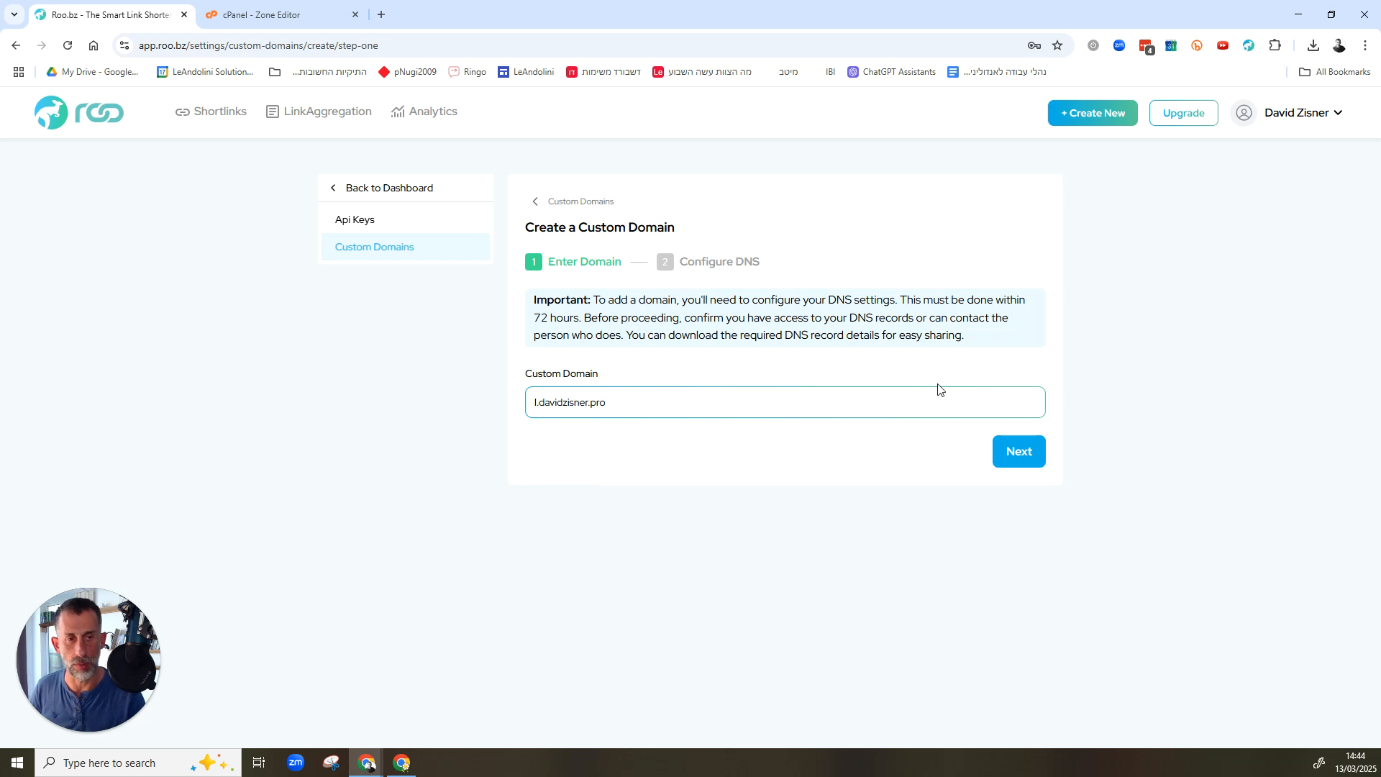
pyautogui.click(999, 449)
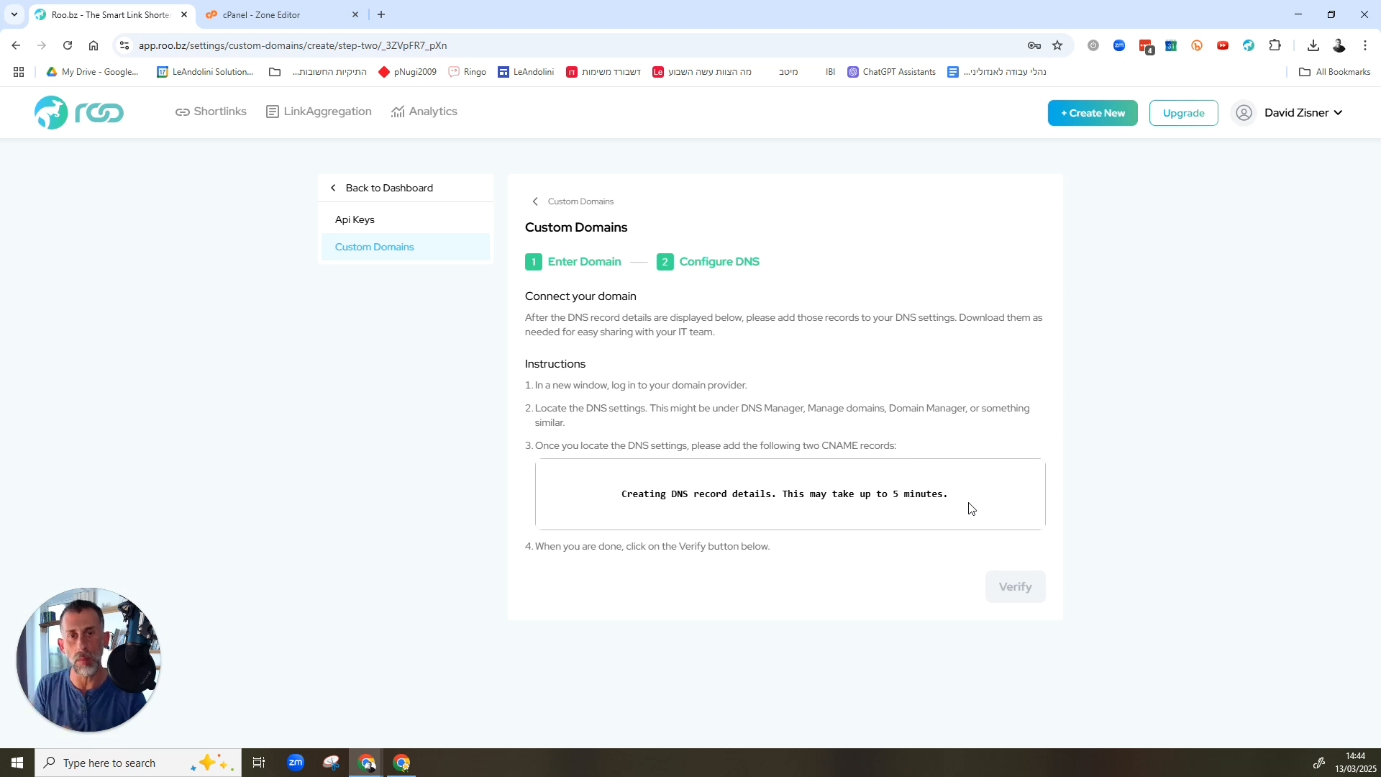
# Step: Download the DNS record details as a CSV file, view it in Excel and close it
pyautogui.click(276, 5)
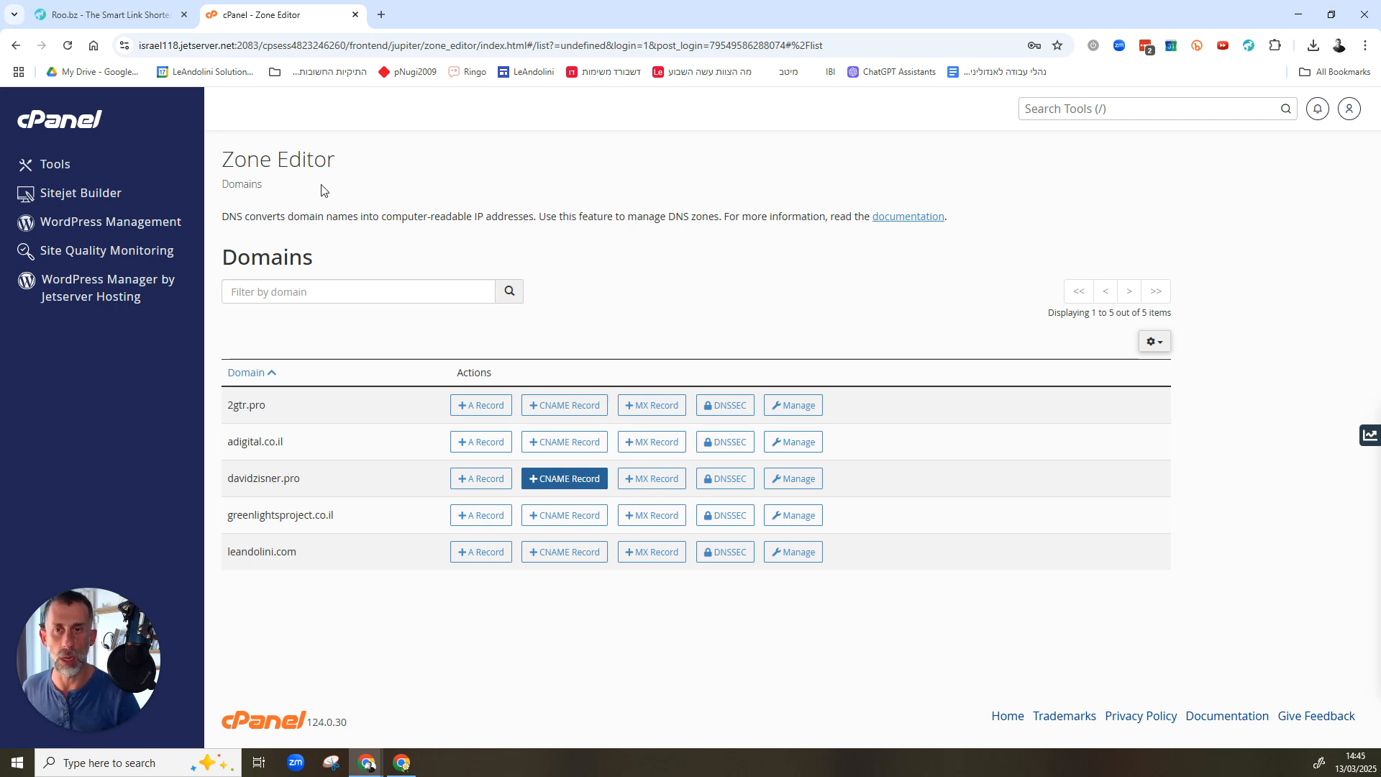
pyautogui.click(102, 13)
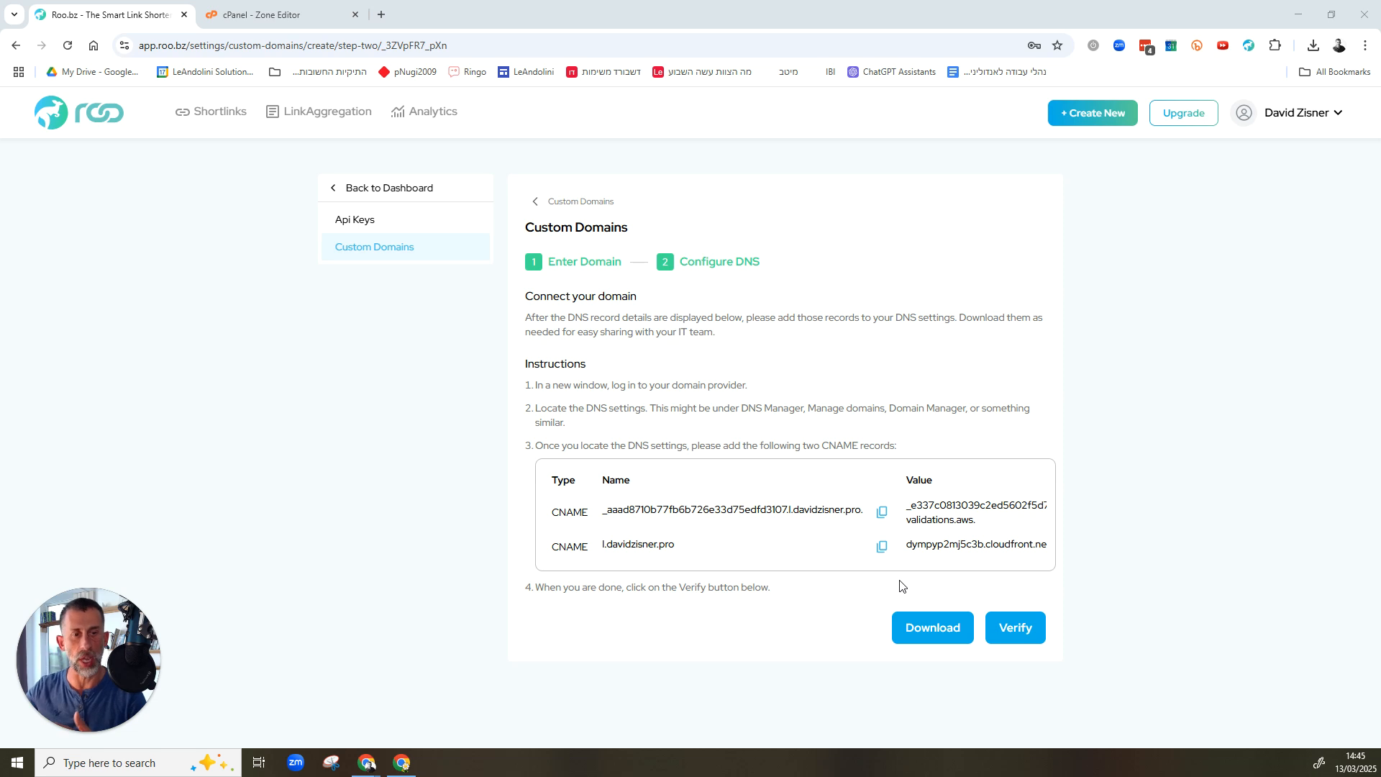
pyautogui.click(902, 635)
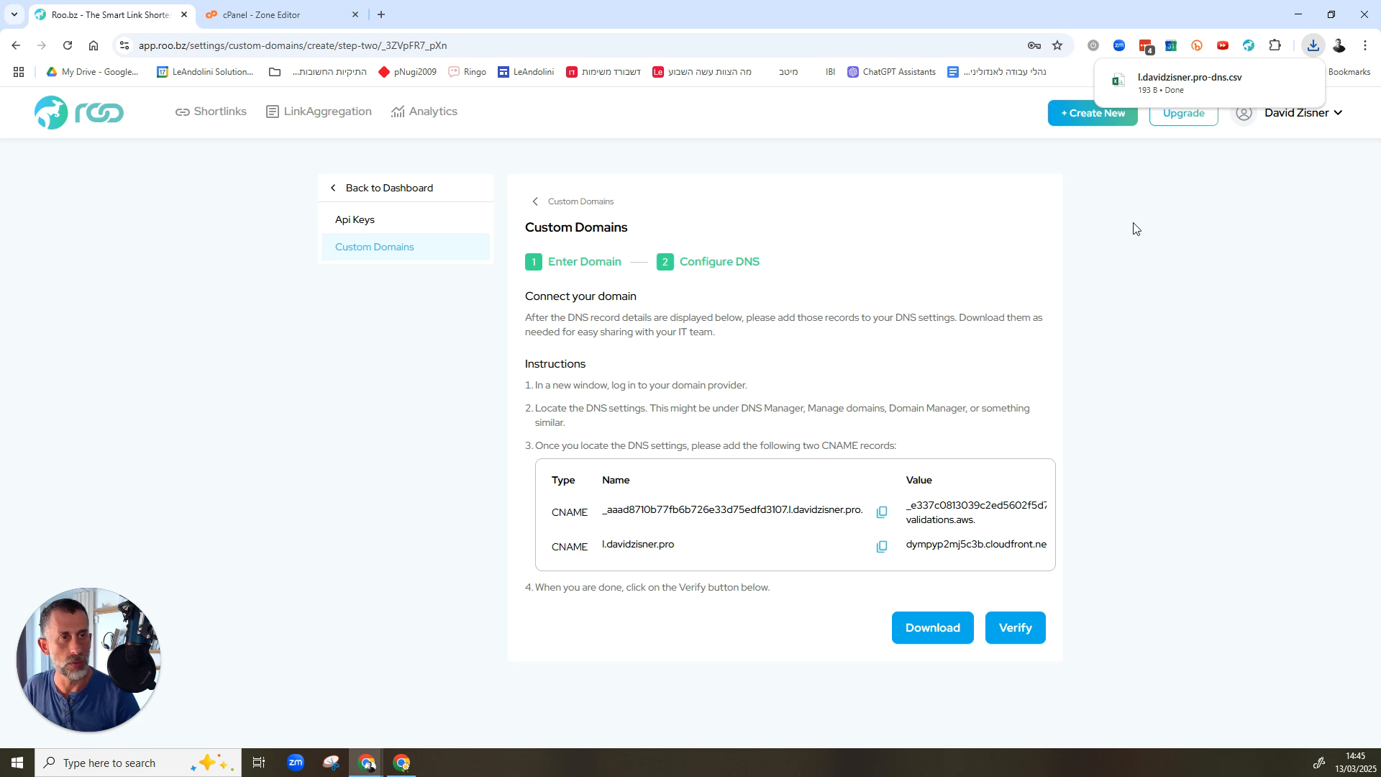
pyautogui.click(1180, 95)
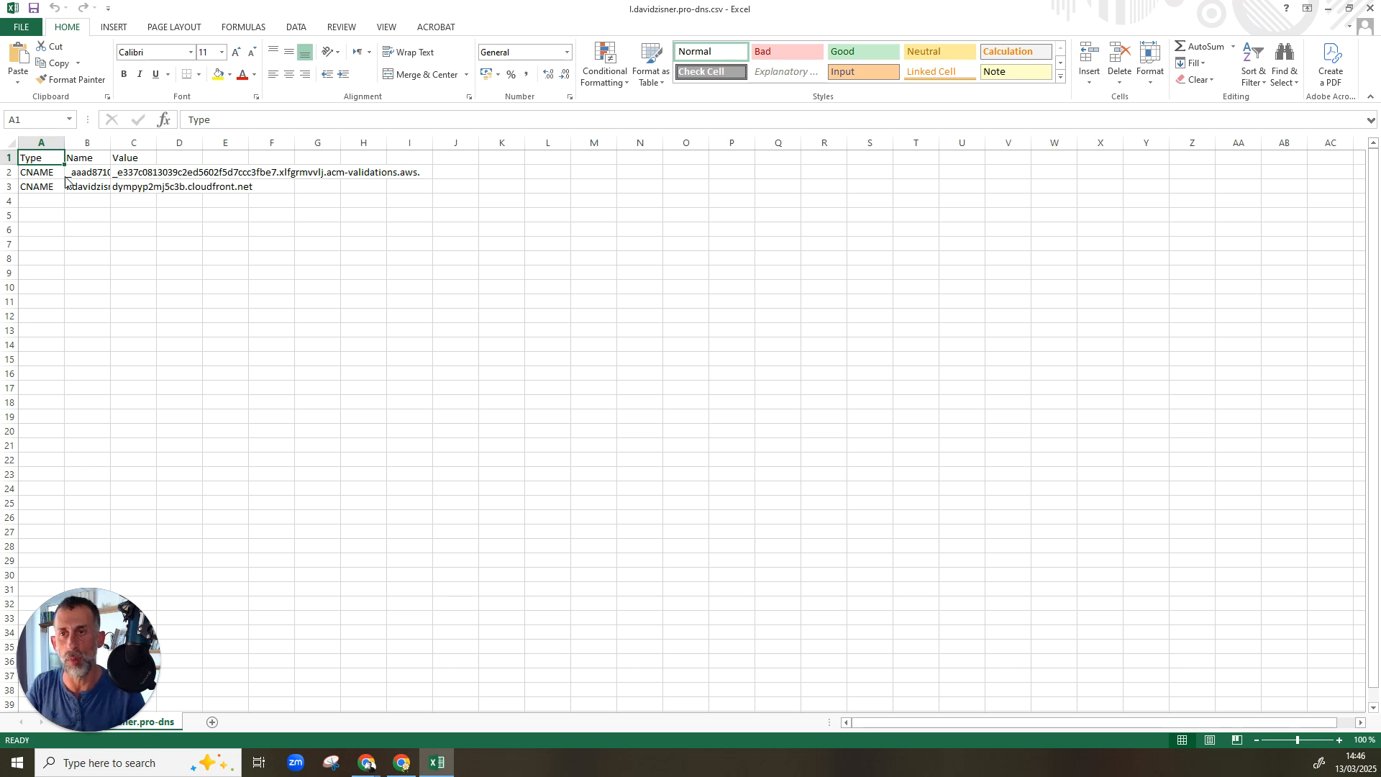
pyautogui.click(1369, 6)
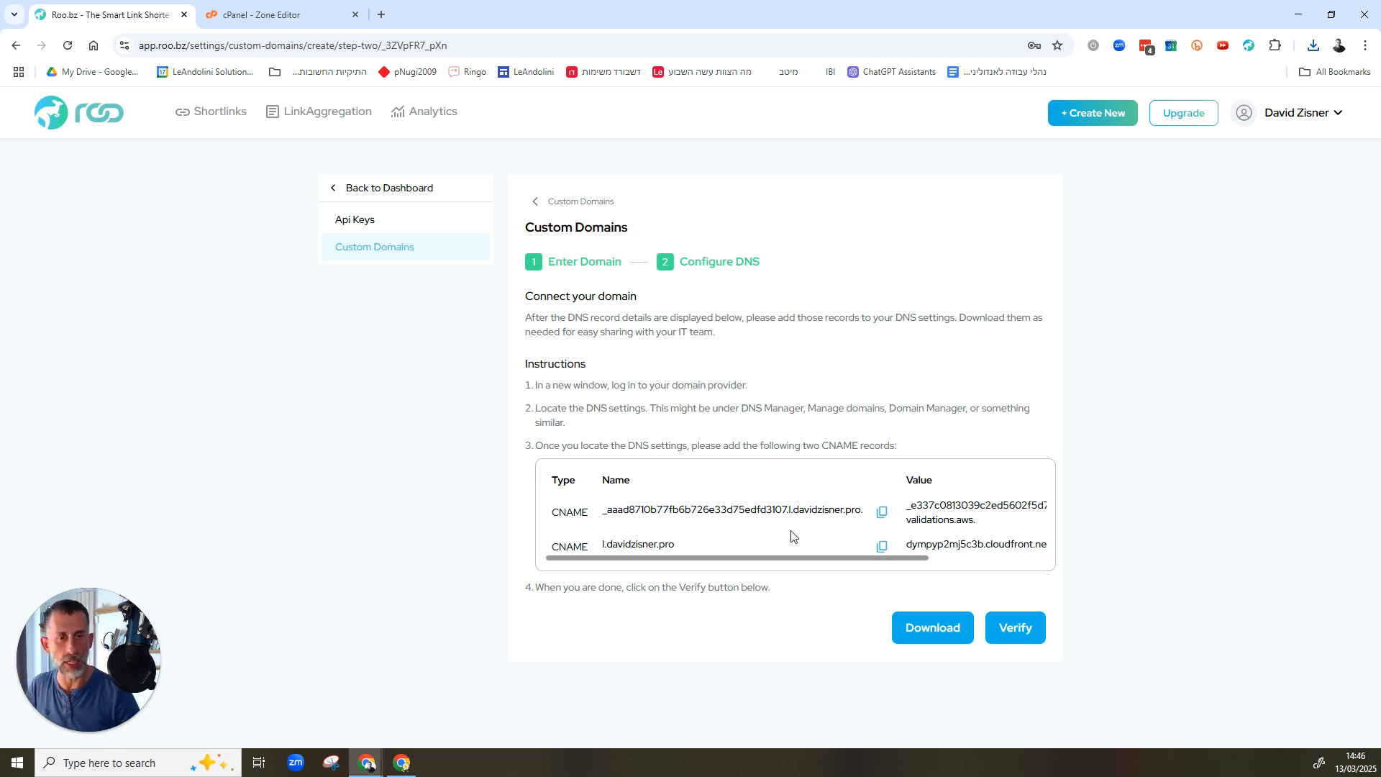
# Step: Copy the validation record's name from Roo.bz into a new CNAME record for the personal .pro domain in cPanel's Zone Editor
pyautogui.moveTo(879, 558); pyautogui.dragTo(770, 559)
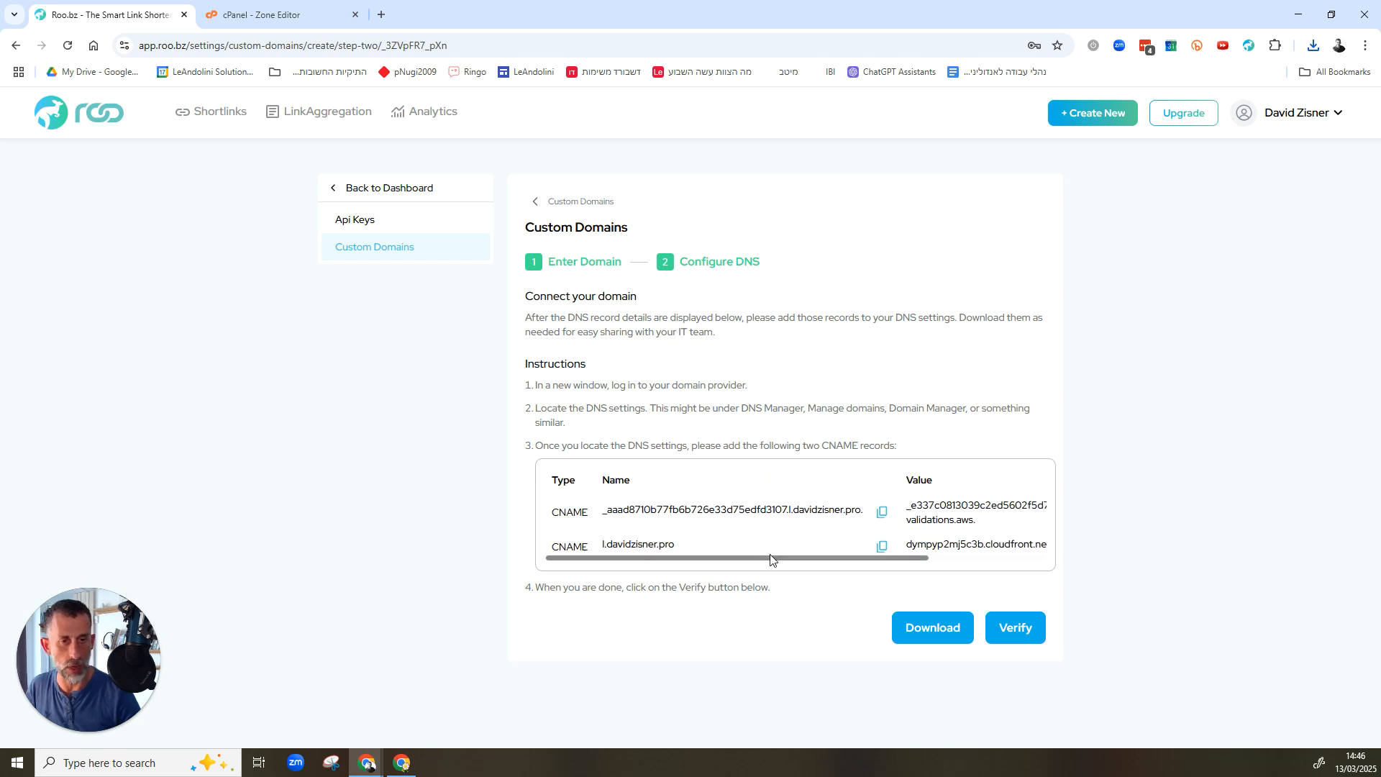
pyautogui.click(882, 511)
pyautogui.click(233, 13)
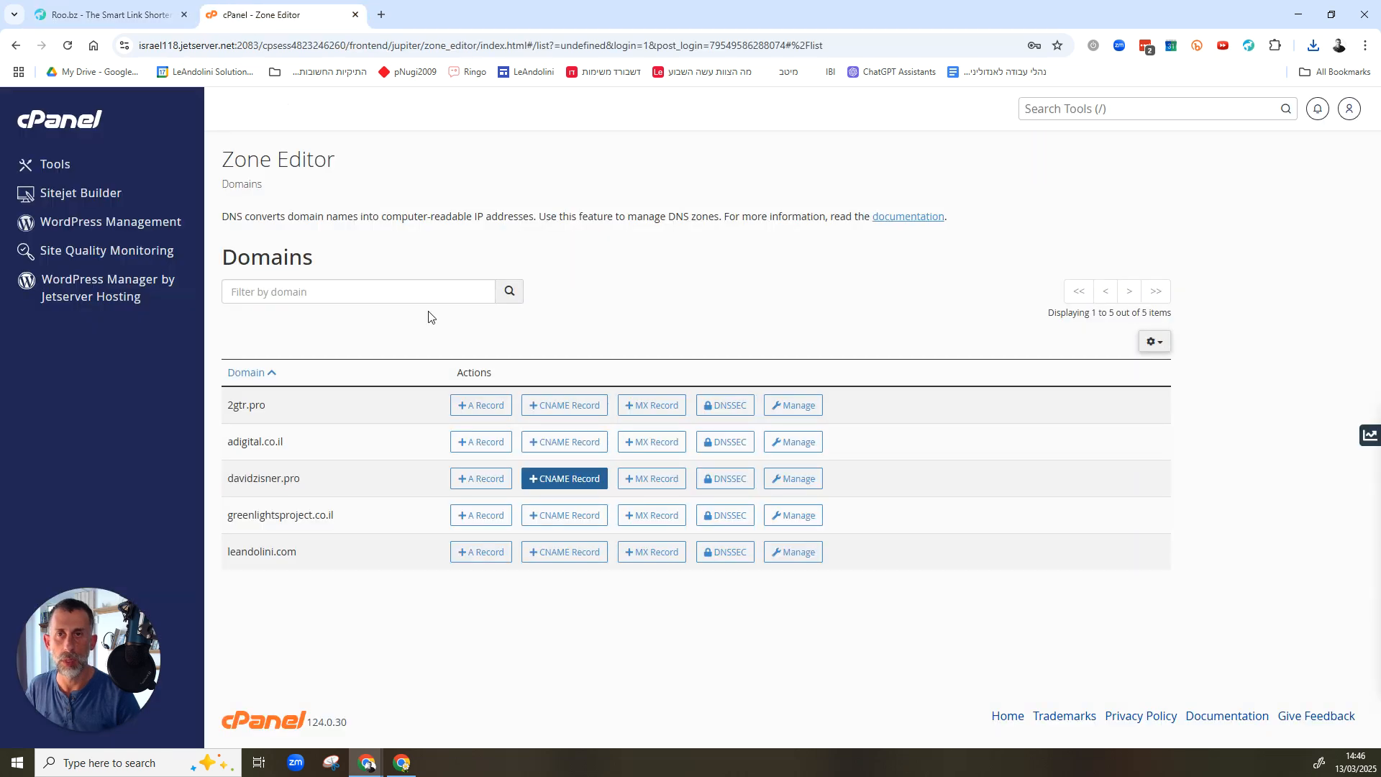
pyautogui.click(576, 478)
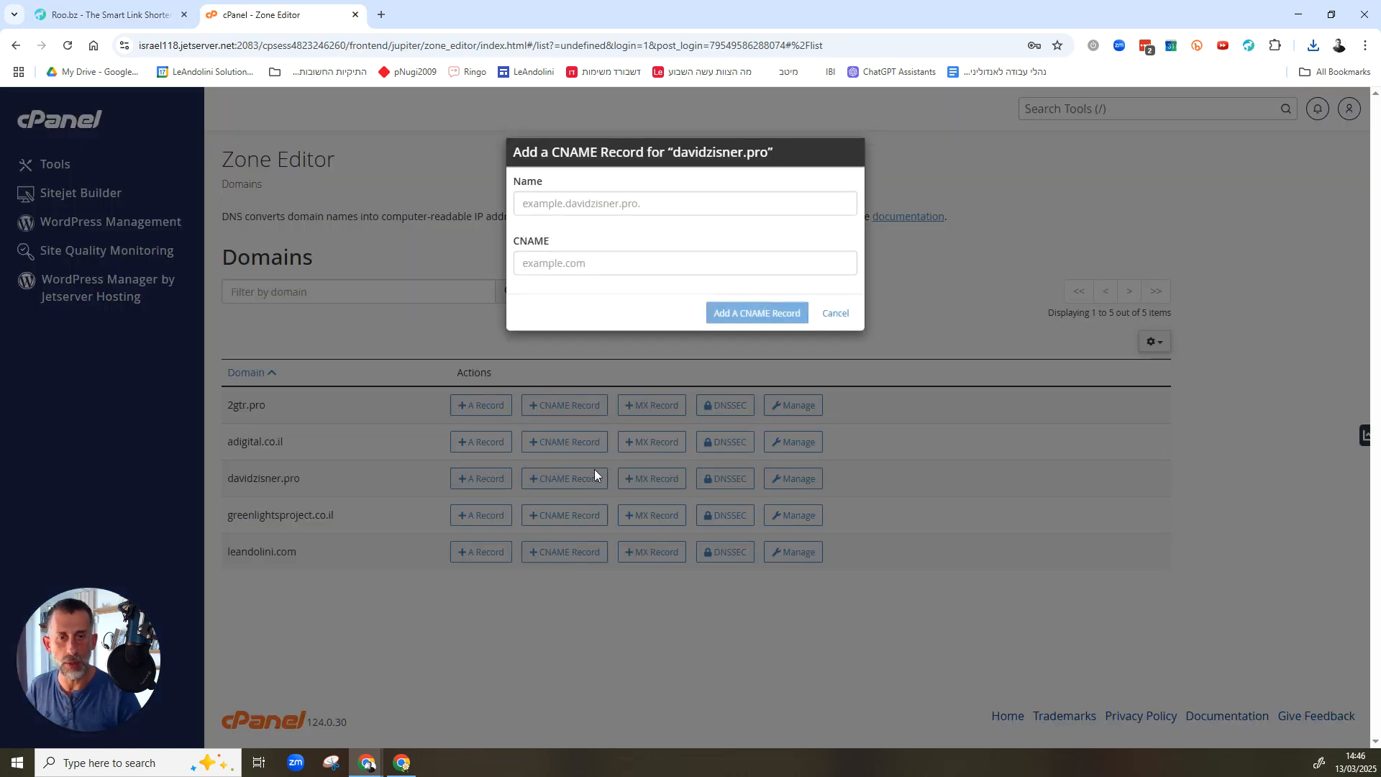
pyautogui.click(546, 203)
pyautogui.hotkey('ctrl', 'v')
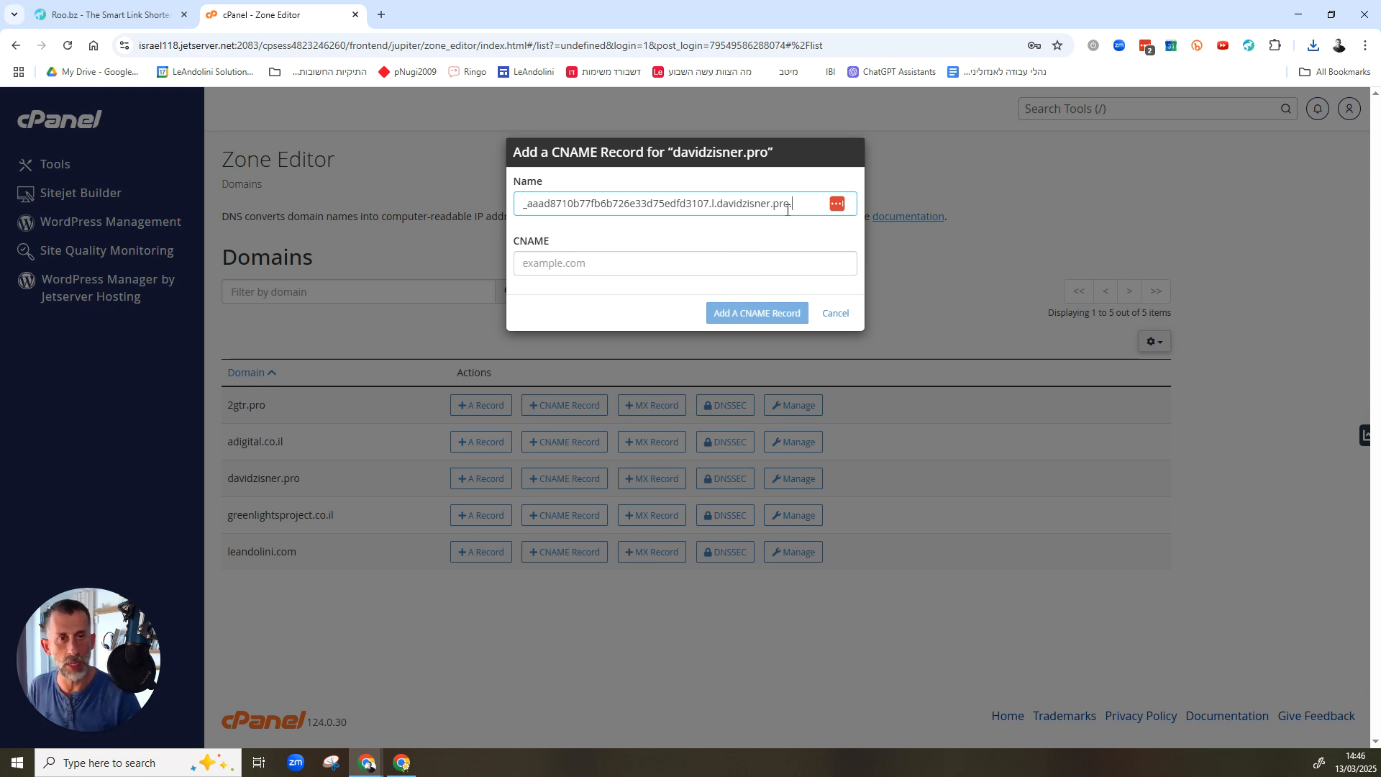
pyautogui.write('.')
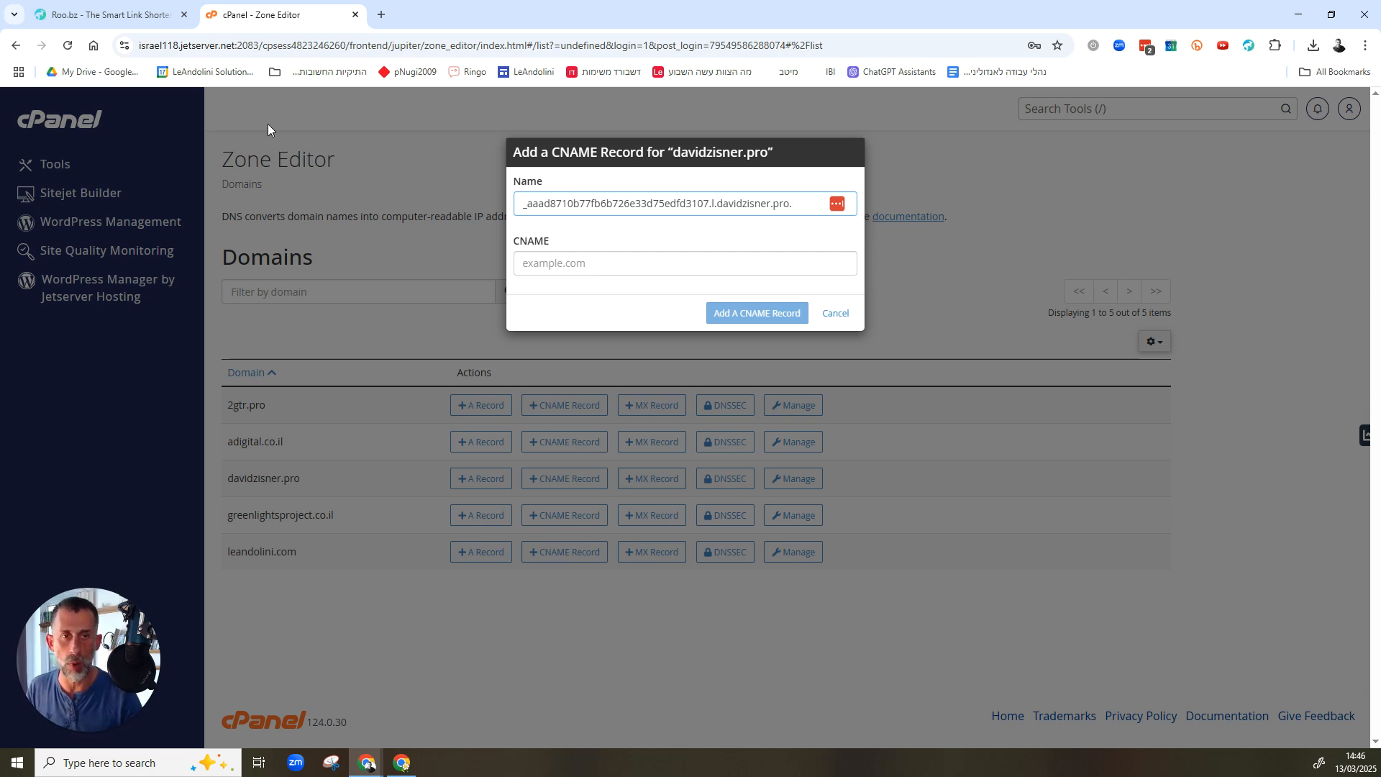
# Step: Copy the acm-validations.aws value from Roo.bz into the CNAME field in cPanel and add the validation record
pyautogui.click(82, 5)
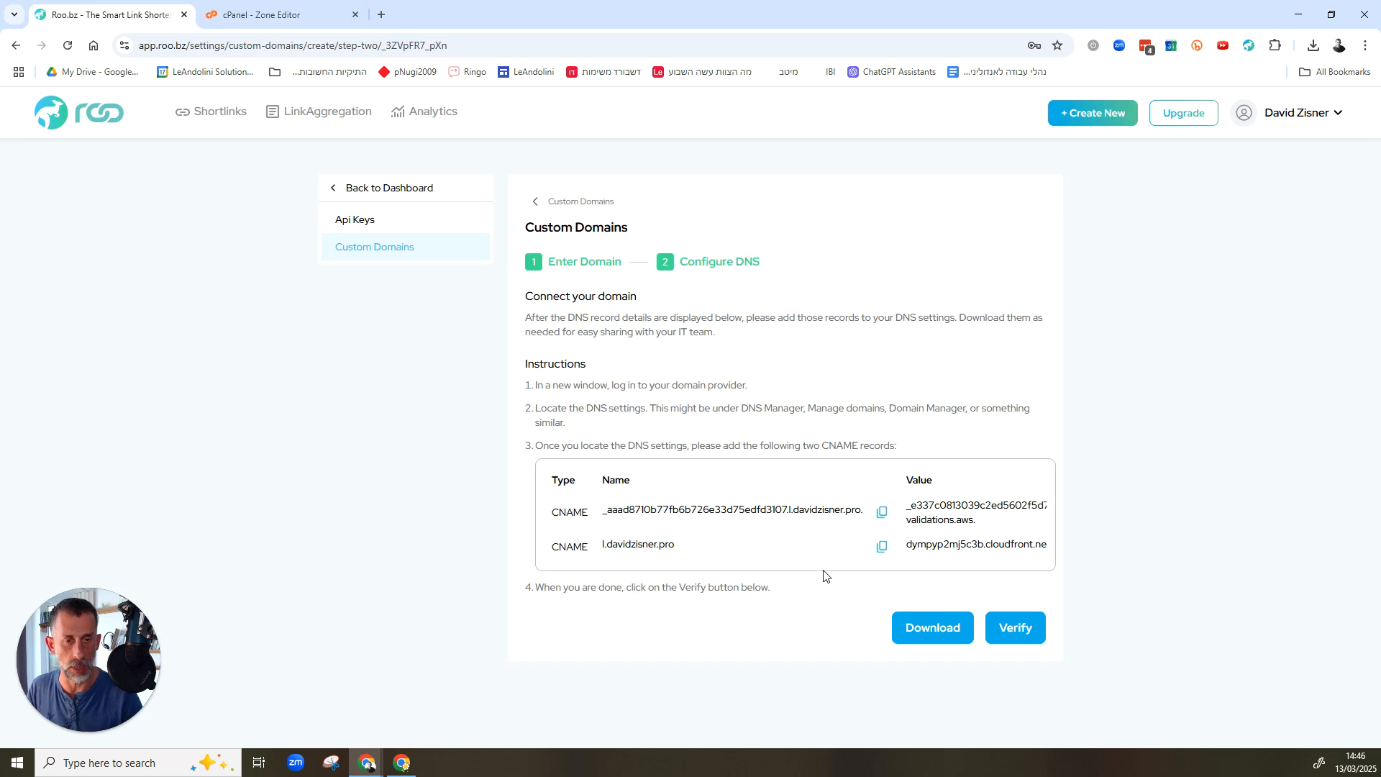
pyautogui.moveTo(784, 565)
pyautogui.moveTo(788, 558); pyautogui.dragTo(906, 559)
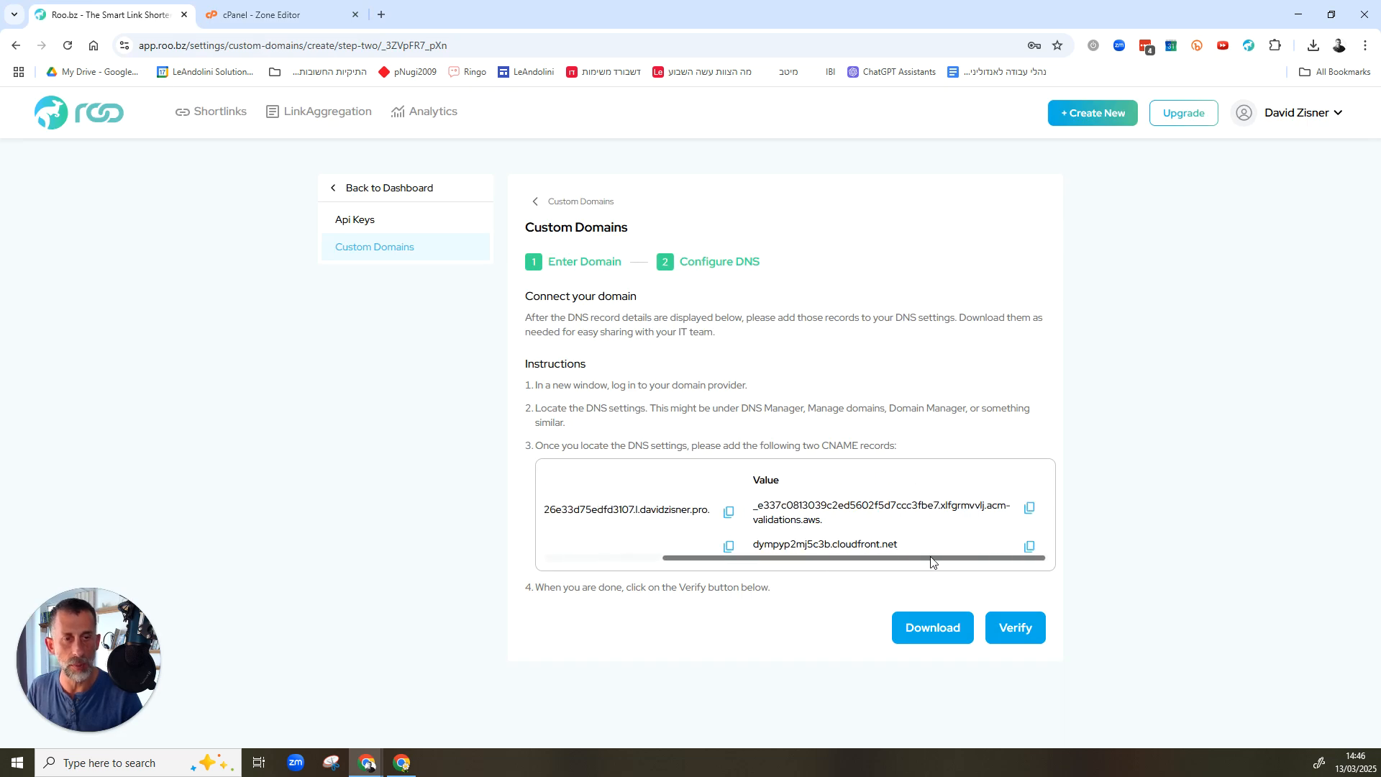
pyautogui.click(1033, 512)
pyautogui.click(288, 15)
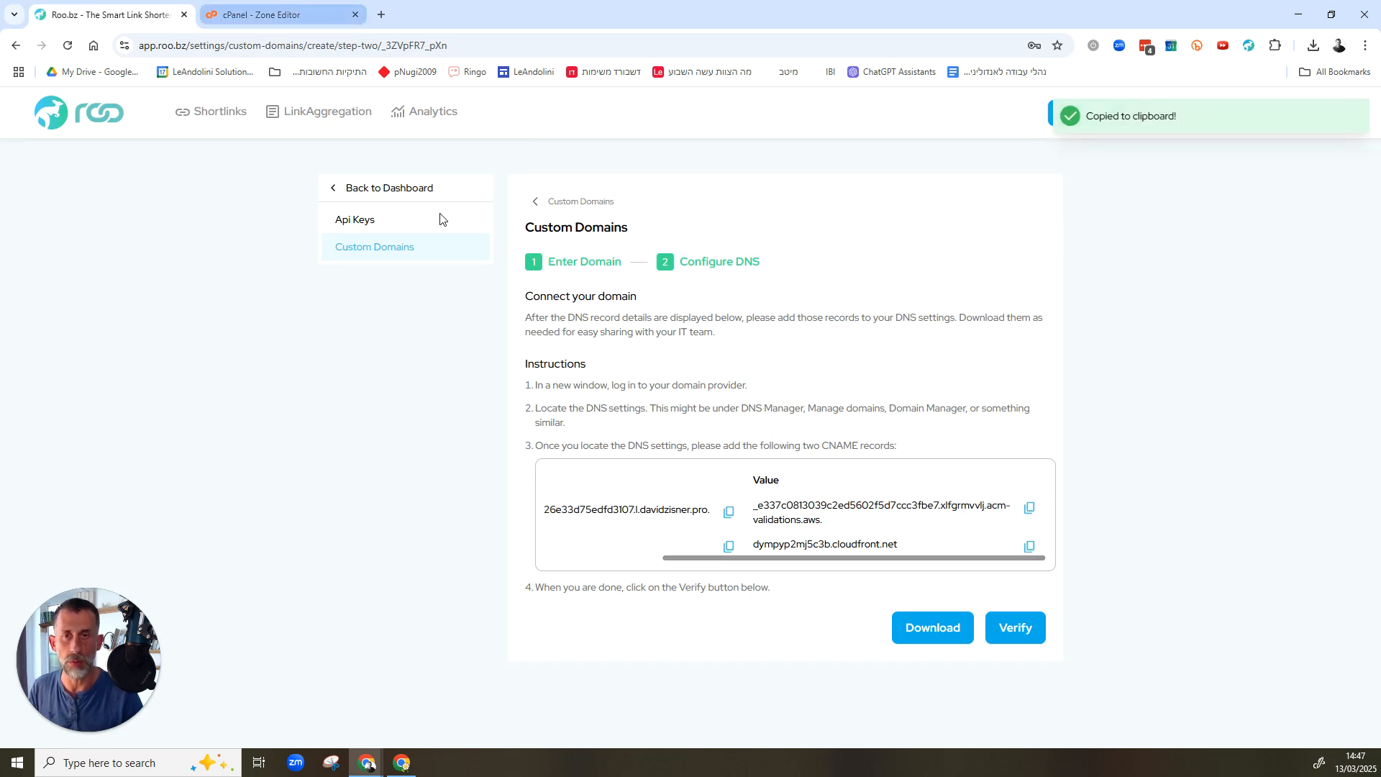
pyautogui.click(576, 262)
pyautogui.hotkey('ctrl', 'v')
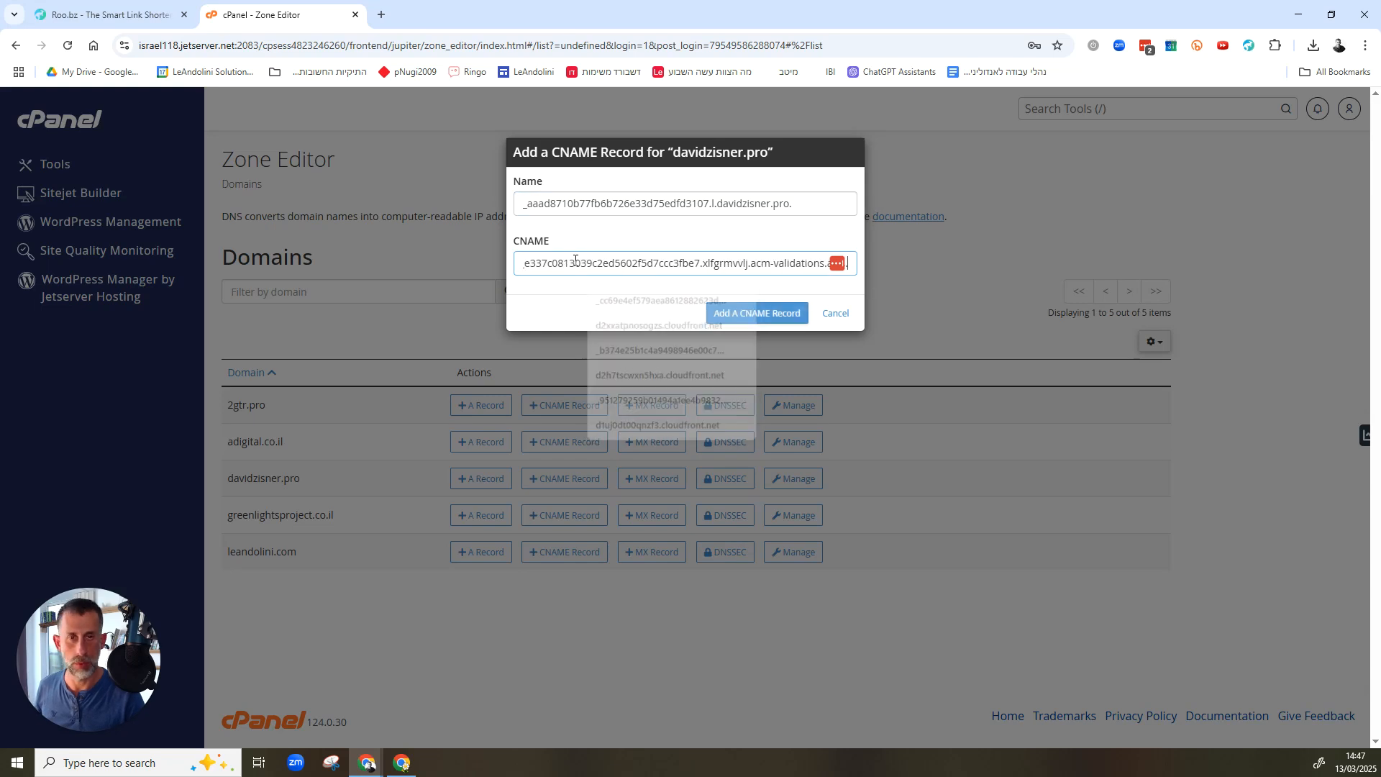
pyautogui.click(739, 311)
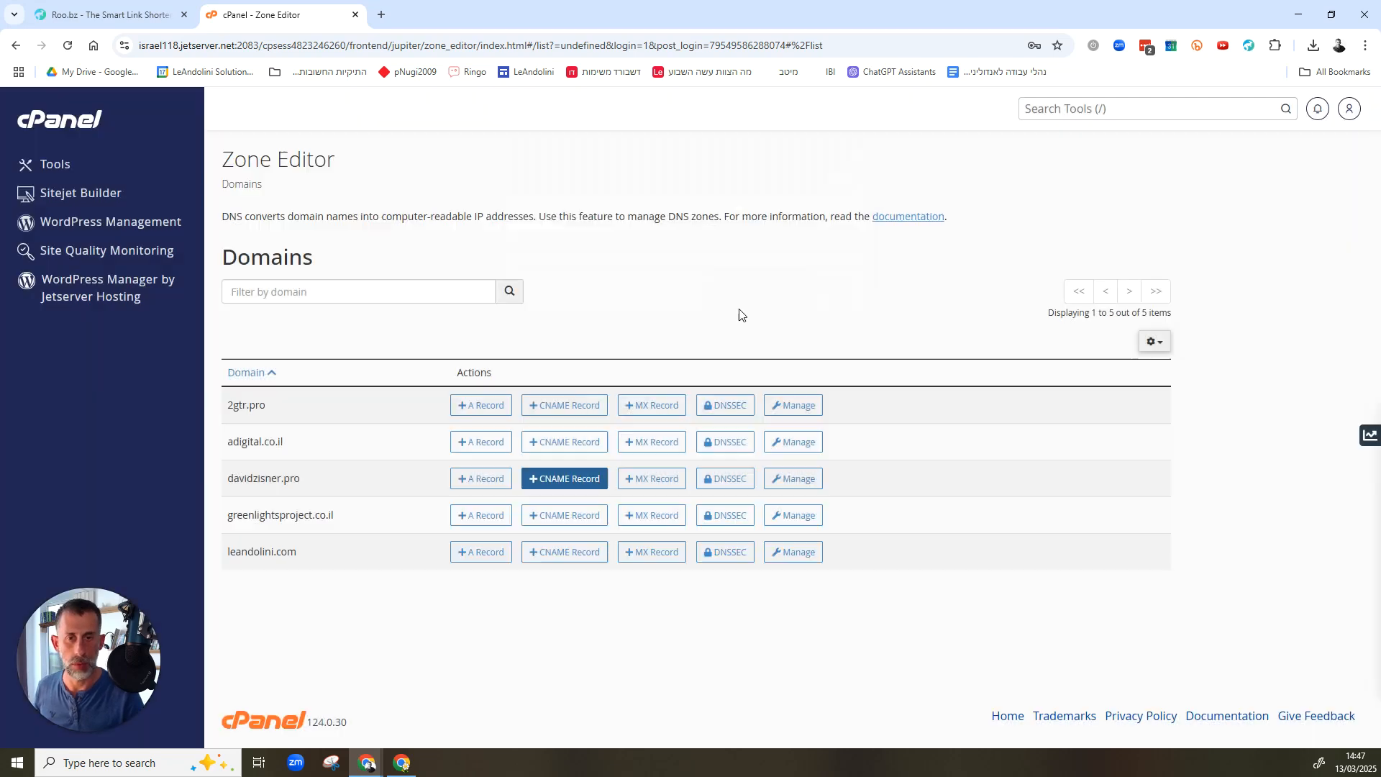
# Step: Start a second CNAME record for the personal .pro domain in cPanel, named with the "l" subdomain copied from Roo.bz
pyautogui.click(553, 478)
pyautogui.click(87, 15)
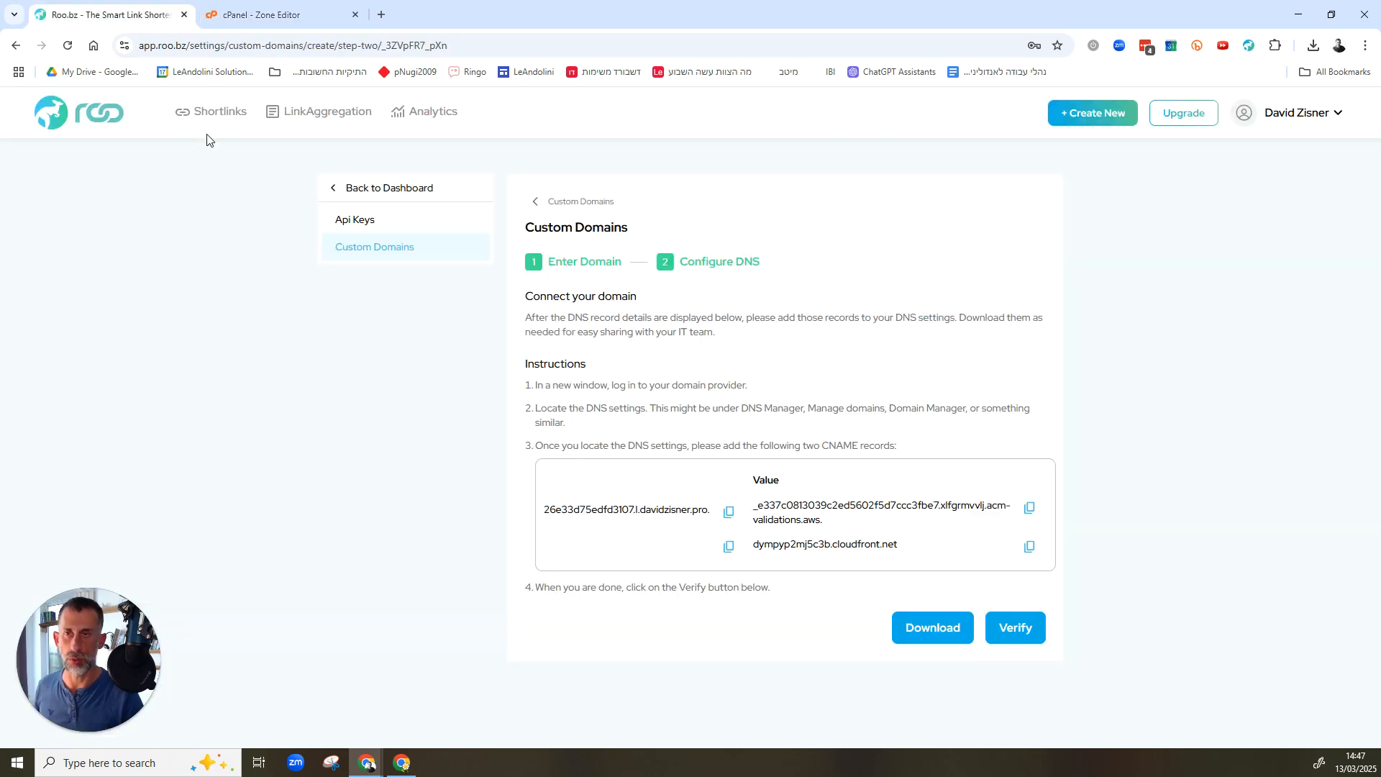
pyautogui.moveTo(831, 559); pyautogui.dragTo(678, 574)
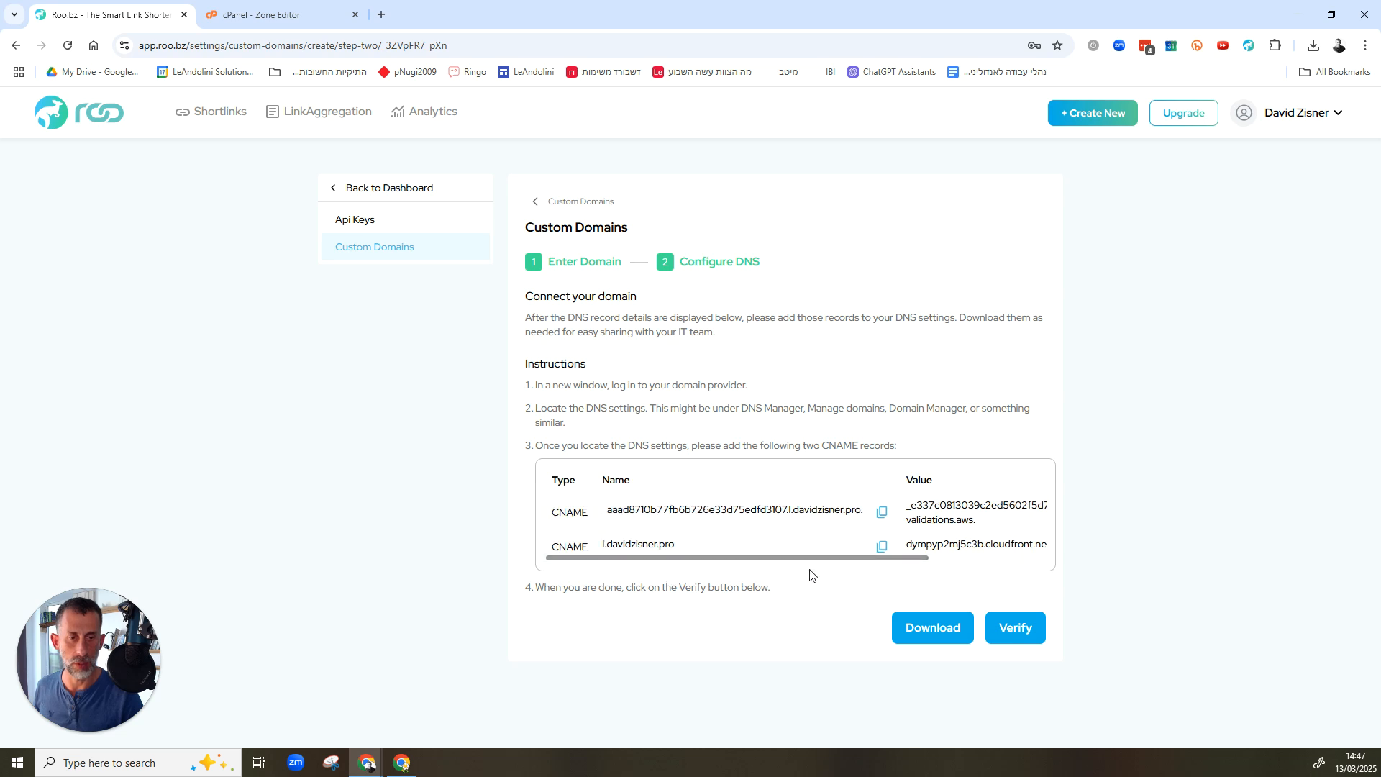
pyautogui.click(882, 546)
pyautogui.hotkey('ctrl', 'Tab')
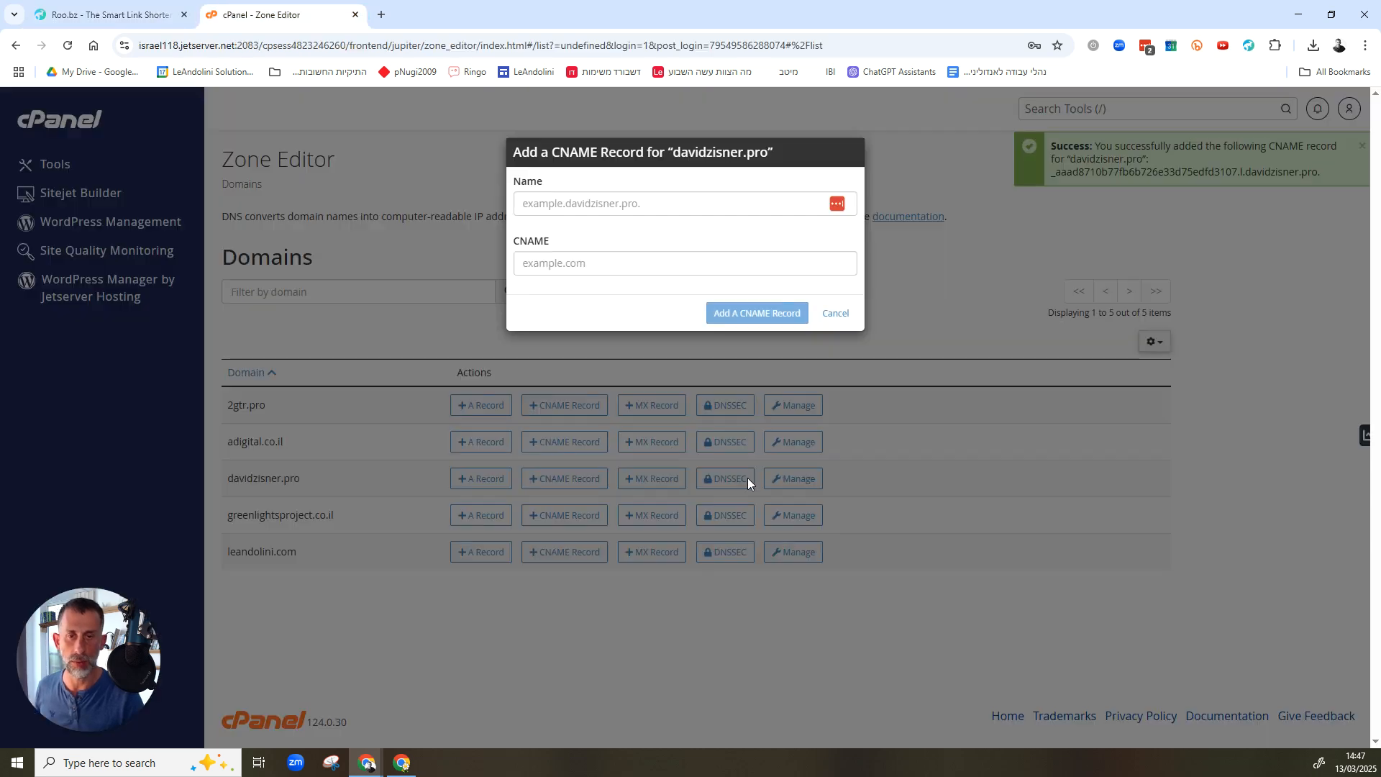
pyautogui.click(602, 203)
pyautogui.hotkey('ctrl', 'v')
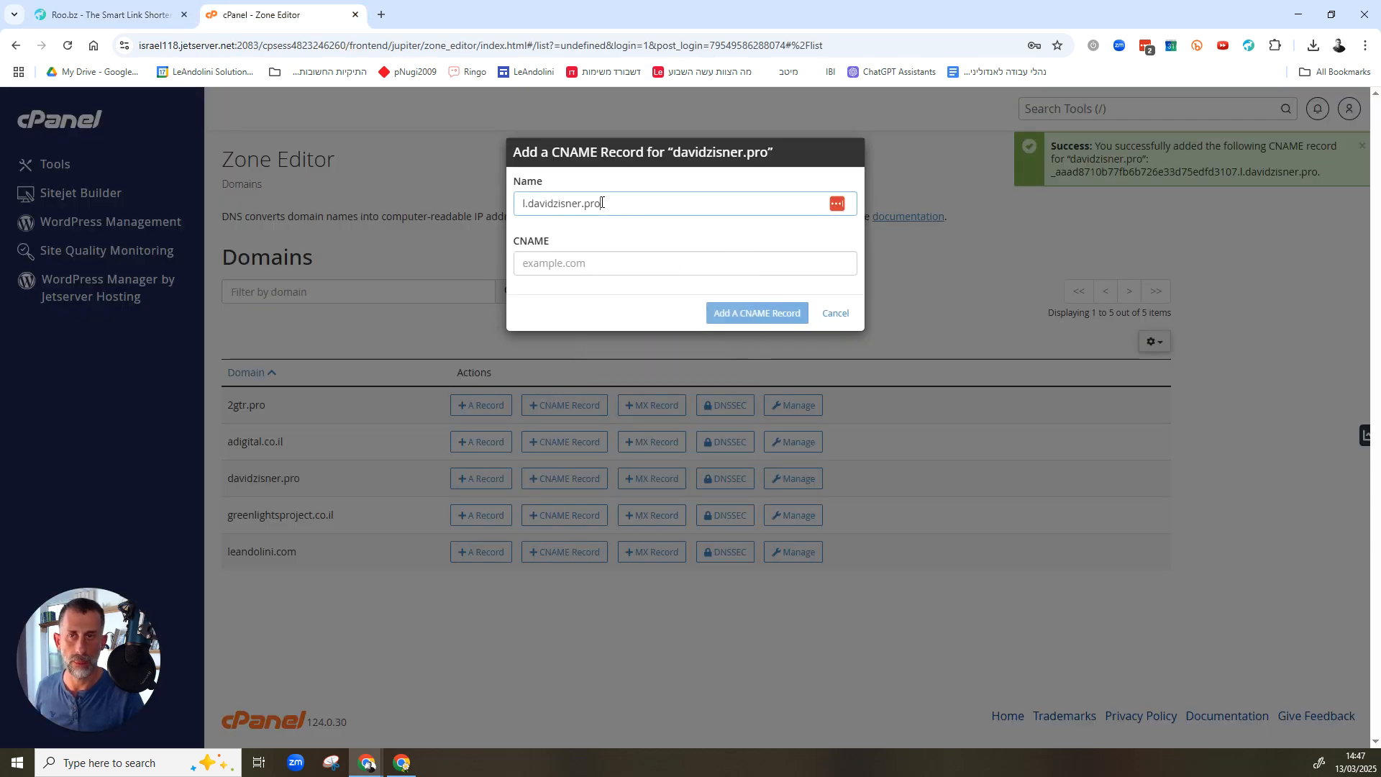
# Step: Copy the value dympyp2mj5c3b.cloudfront.net from Roo.bz into the second record's CNAME field in cPanel and add the record
pyautogui.hotkey('ctrl', 'Tab')
pyautogui.moveTo(834, 563); pyautogui.dragTo(980, 546)
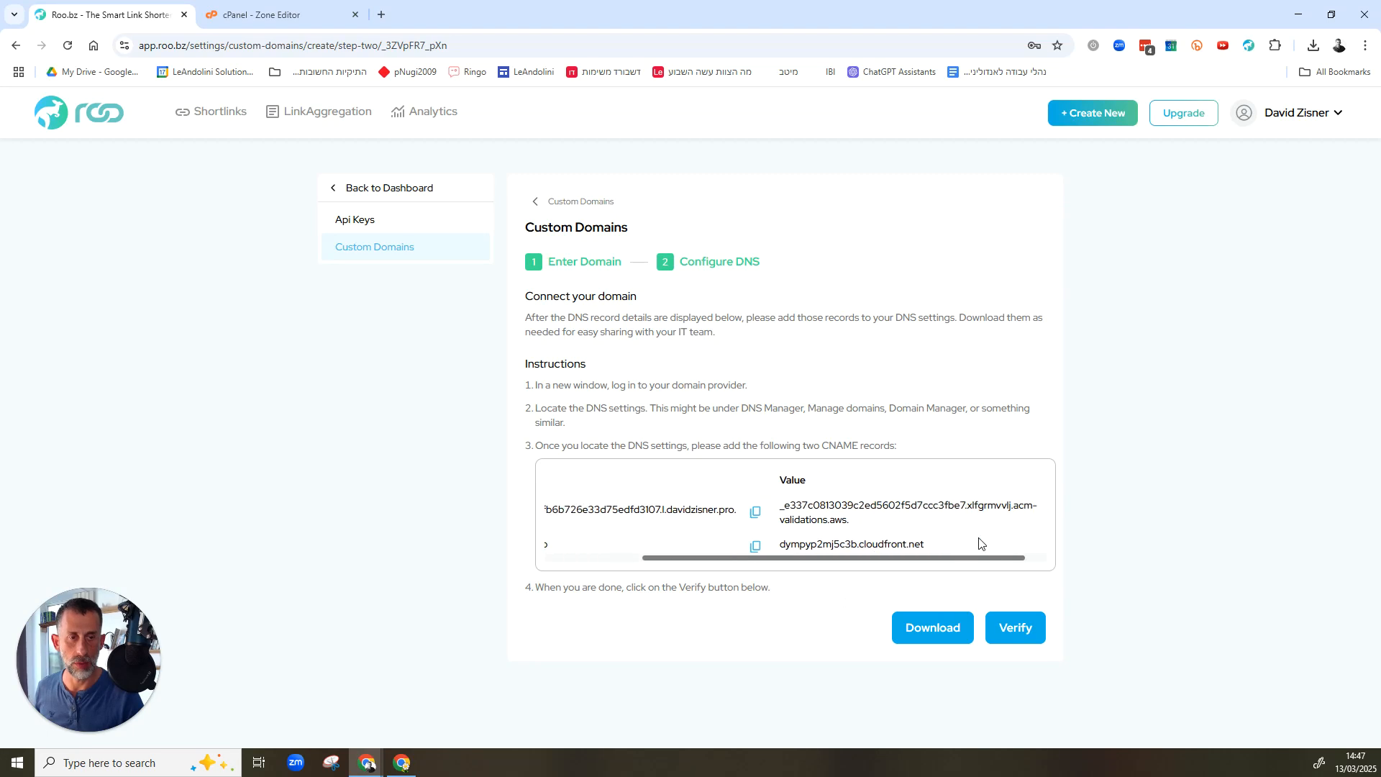
pyautogui.click(1030, 547)
pyautogui.hotkey('ctrl', 'Tab')
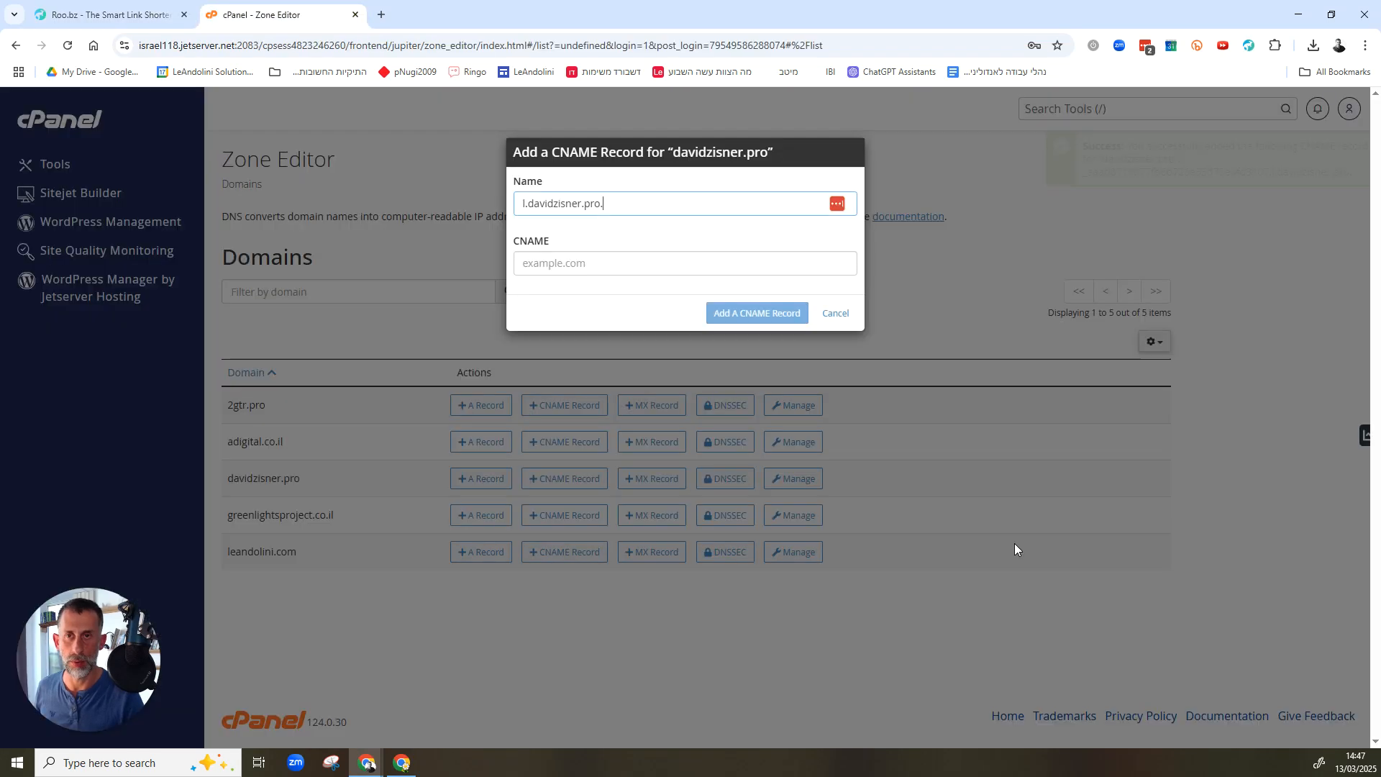
pyautogui.click(694, 263)
pyautogui.hotkey('ctrl', 'v')
pyautogui.click(761, 315)
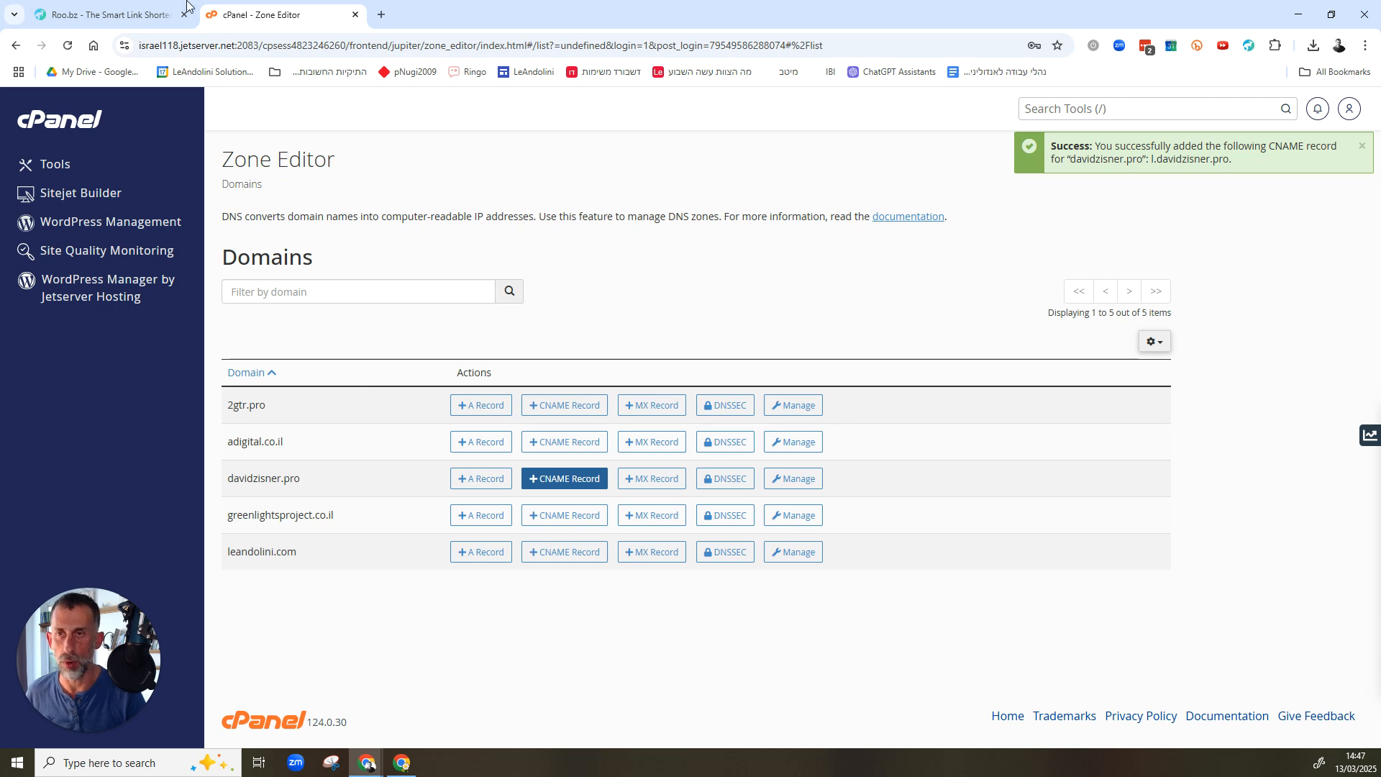
# Step: Submit the personal .pro subdomain for verification in Roo.bz and check its status in the list of custom domains
pyautogui.click(153, 6)
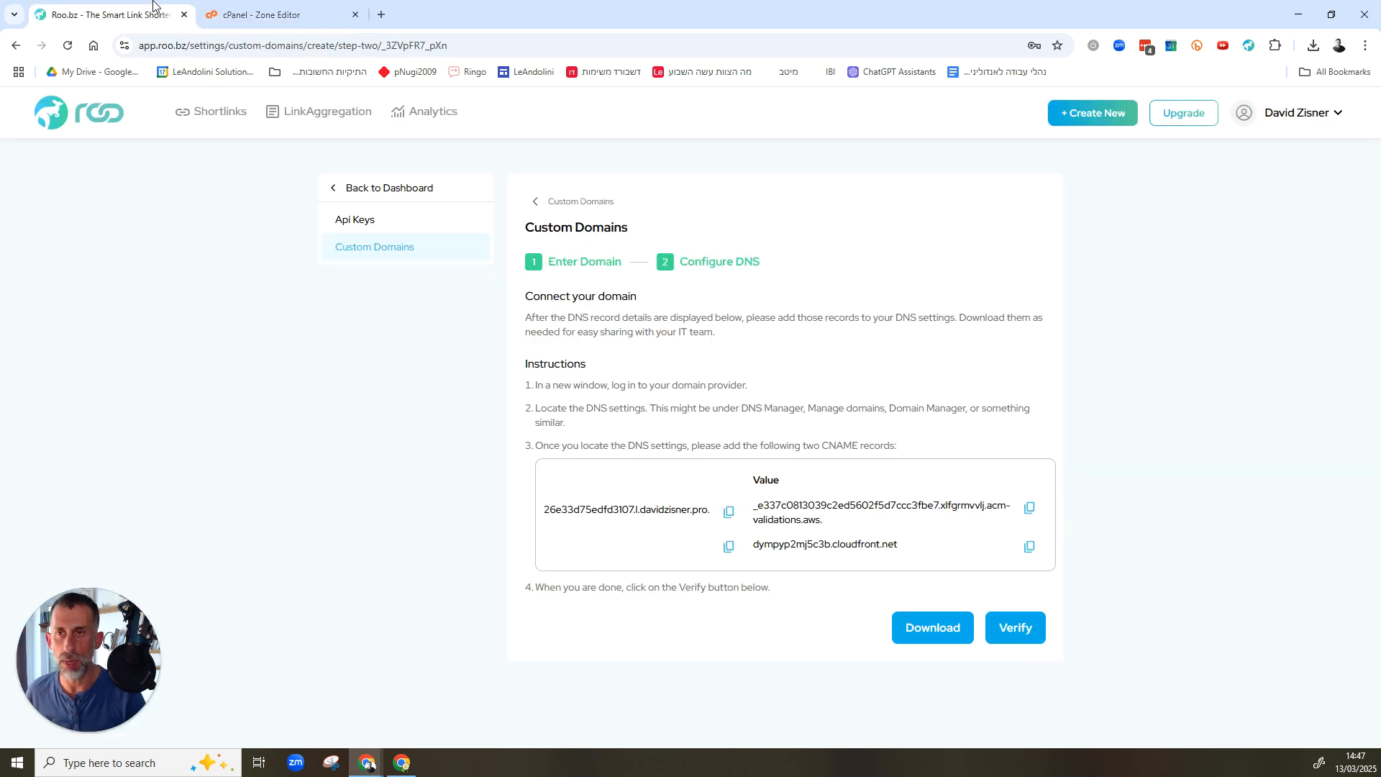
pyautogui.click(1009, 625)
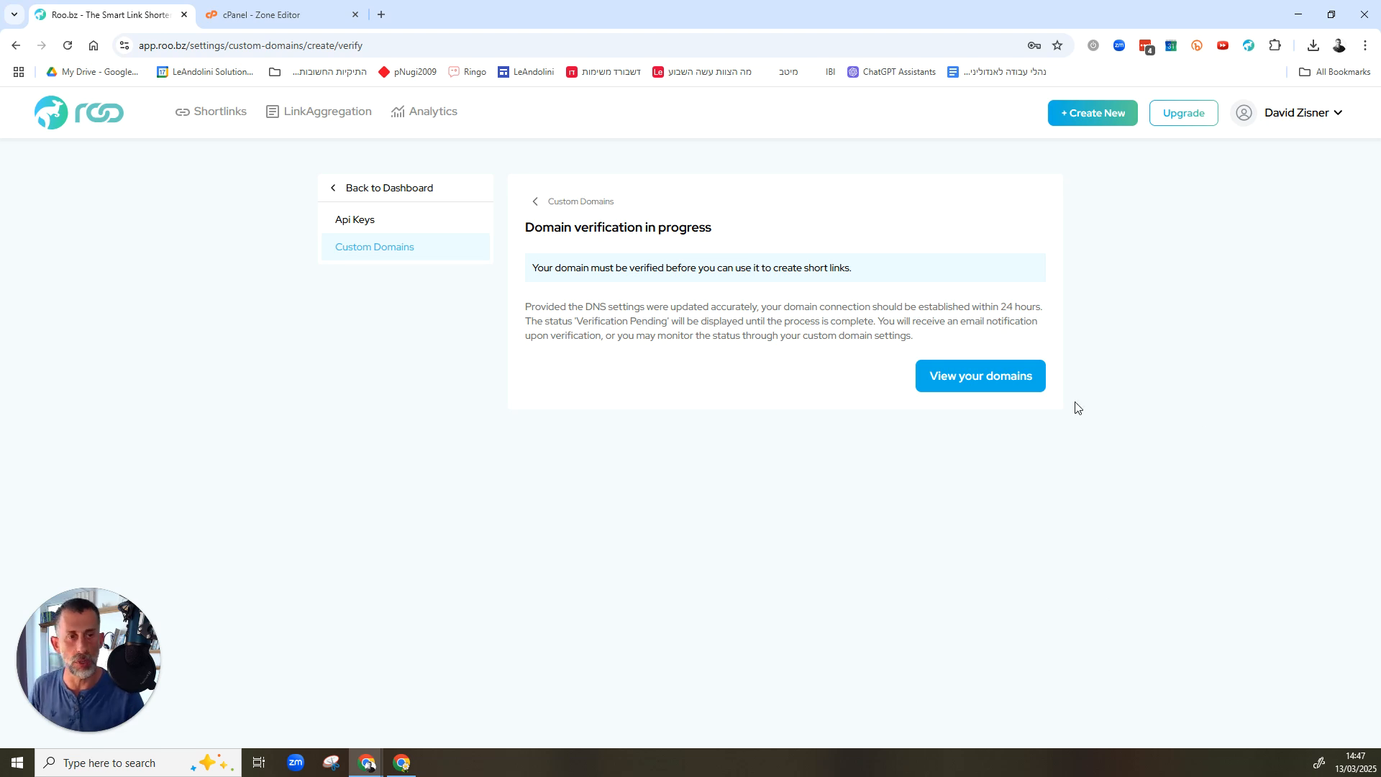
pyautogui.click(1020, 387)
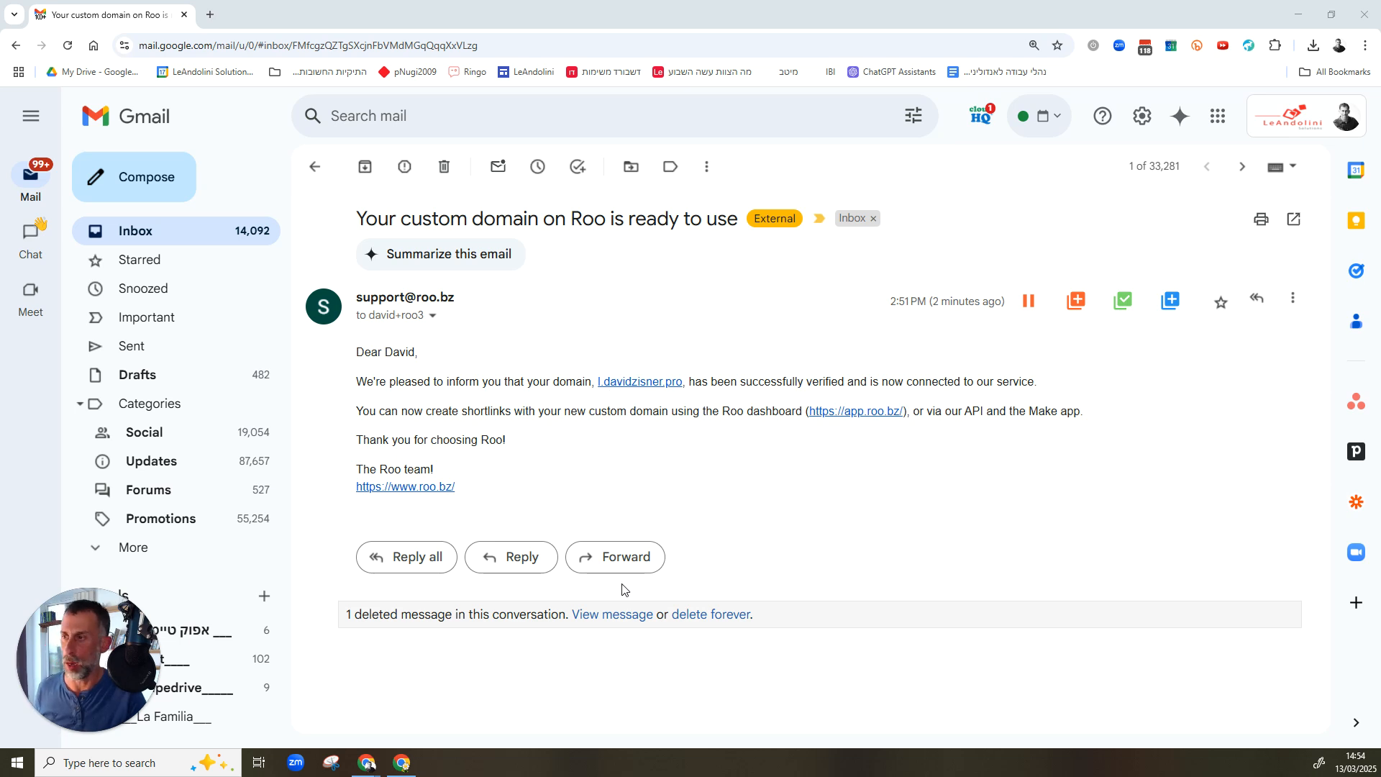
pyautogui.hotkey('alt', 'Tab')
pyautogui.press('Return')
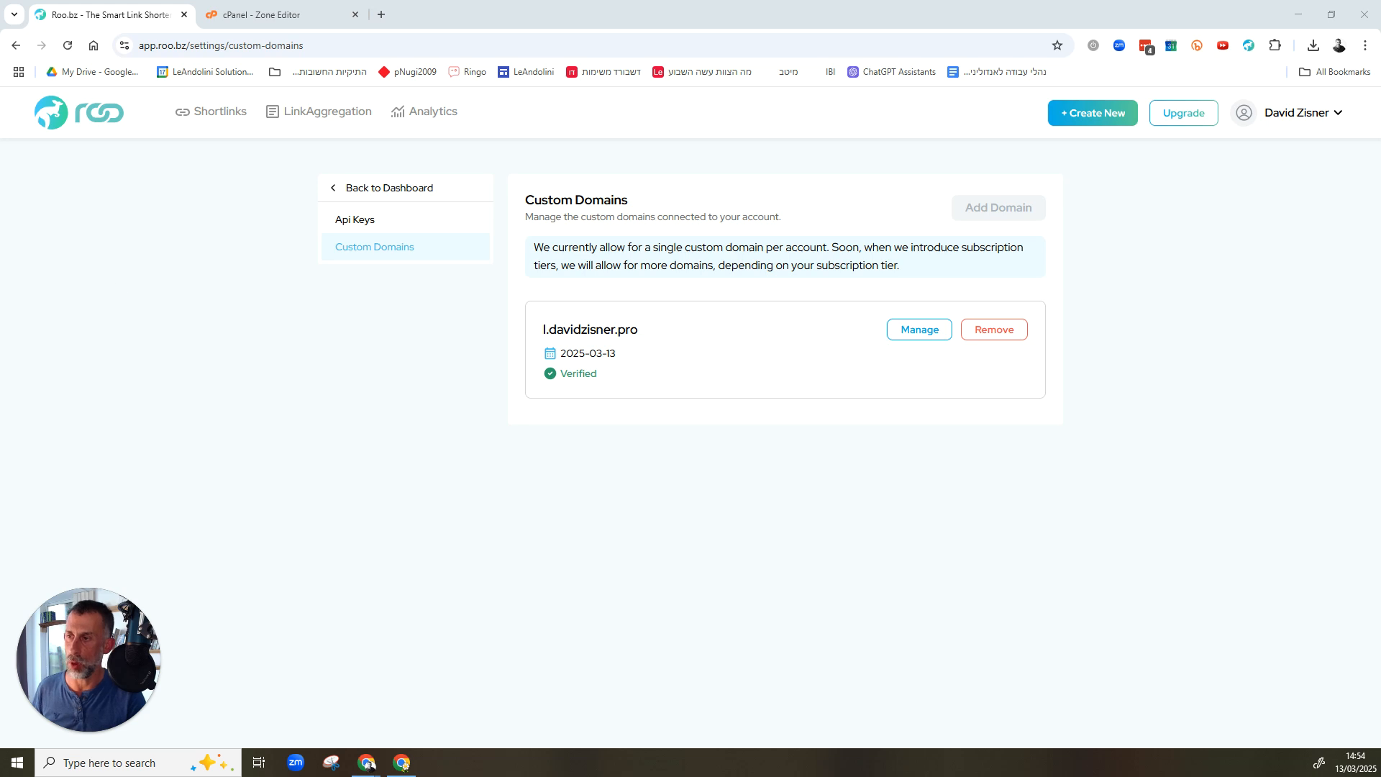
# Step: Switch to Make and set the Roo Create URL module's domain to the verified "l" subdomain, saving the module
pyautogui.hotkey('alt', 'Tab')
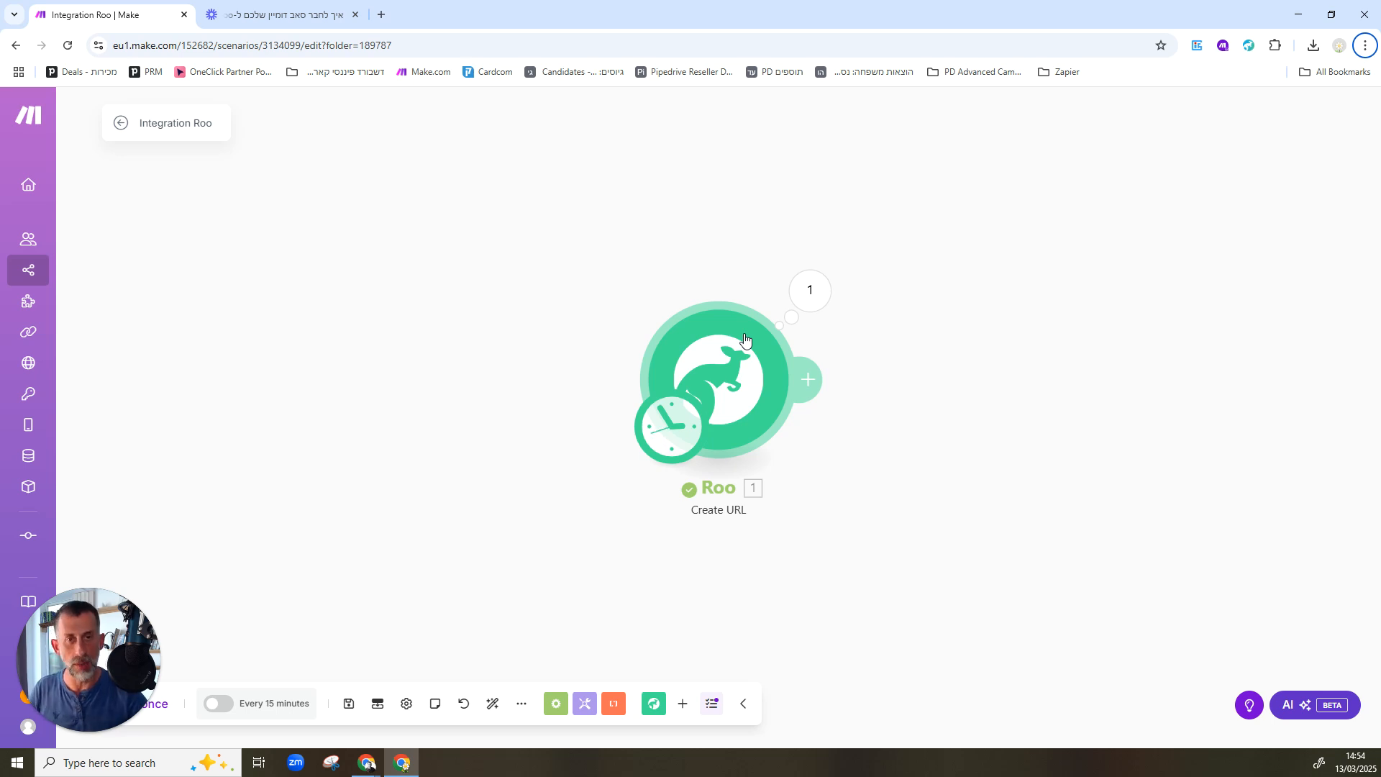
pyautogui.click(743, 336)
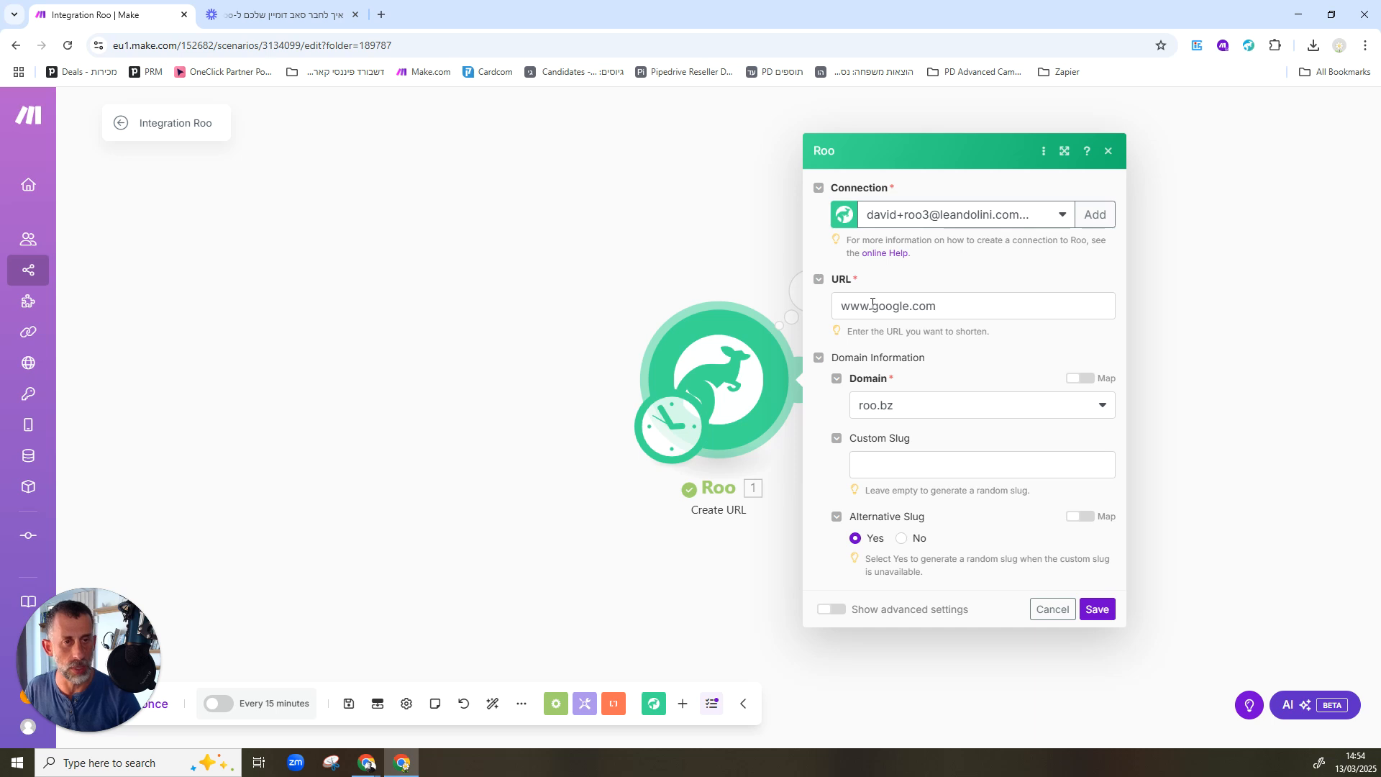
pyautogui.click(896, 412)
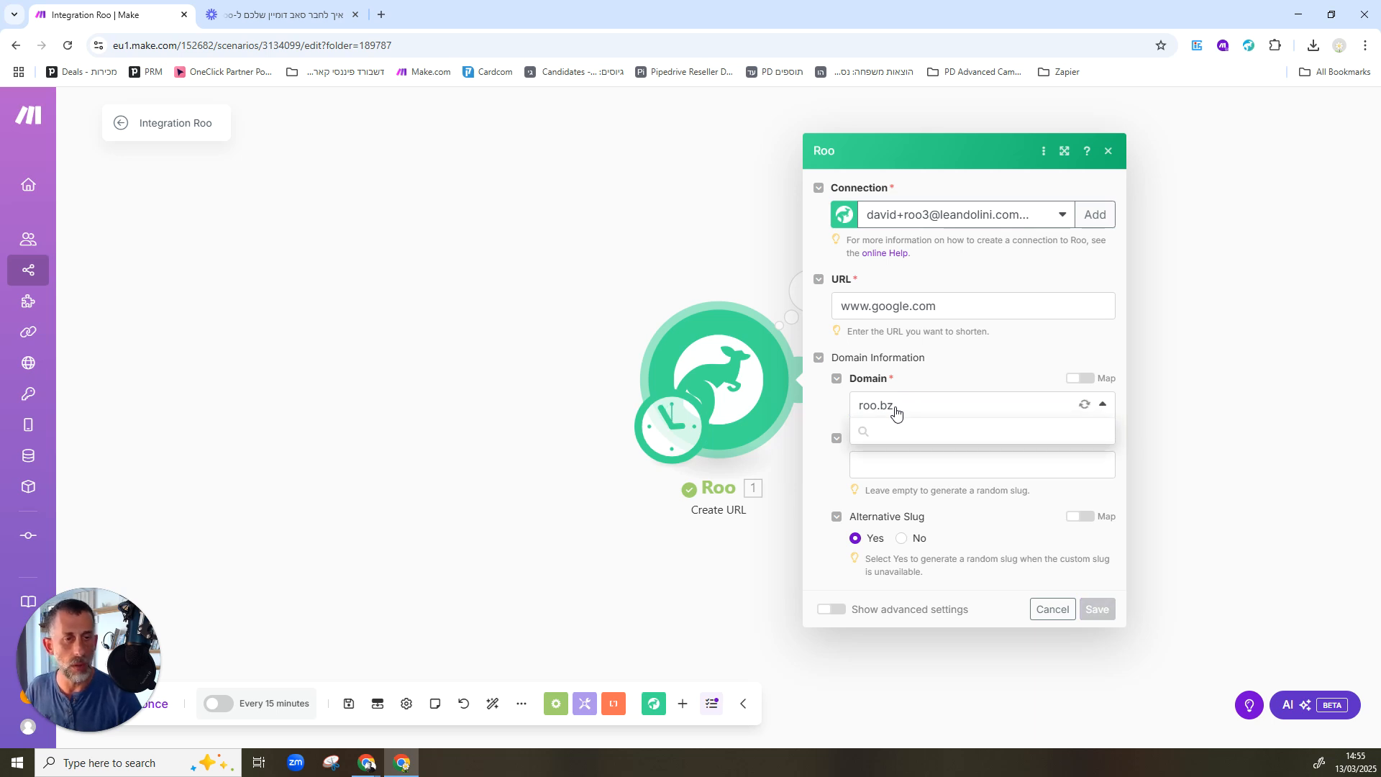
pyautogui.click(884, 456)
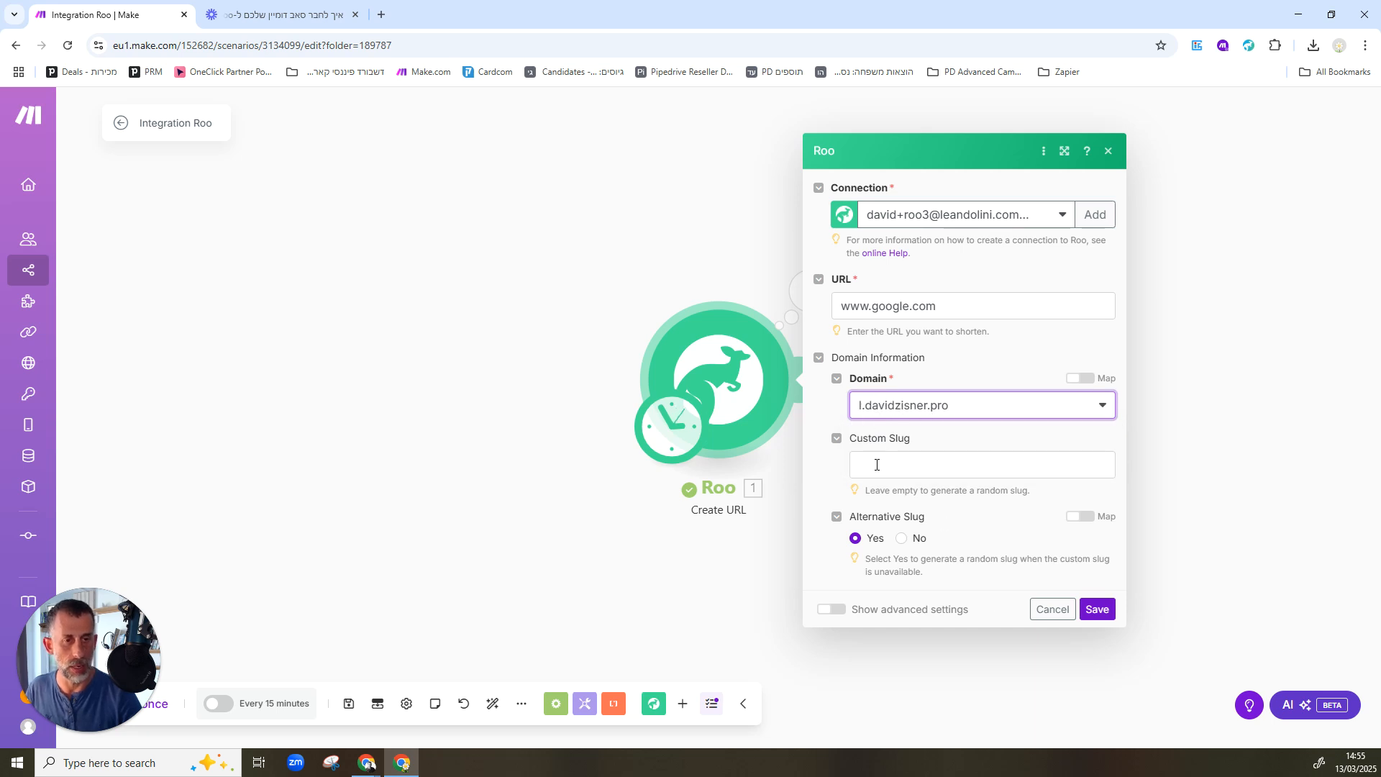
pyautogui.click(1098, 609)
# Step: Run only the Create URL module and test its generated short URL in a new browser tab, closing the tab when finished
pyautogui.rightClick(723, 387)
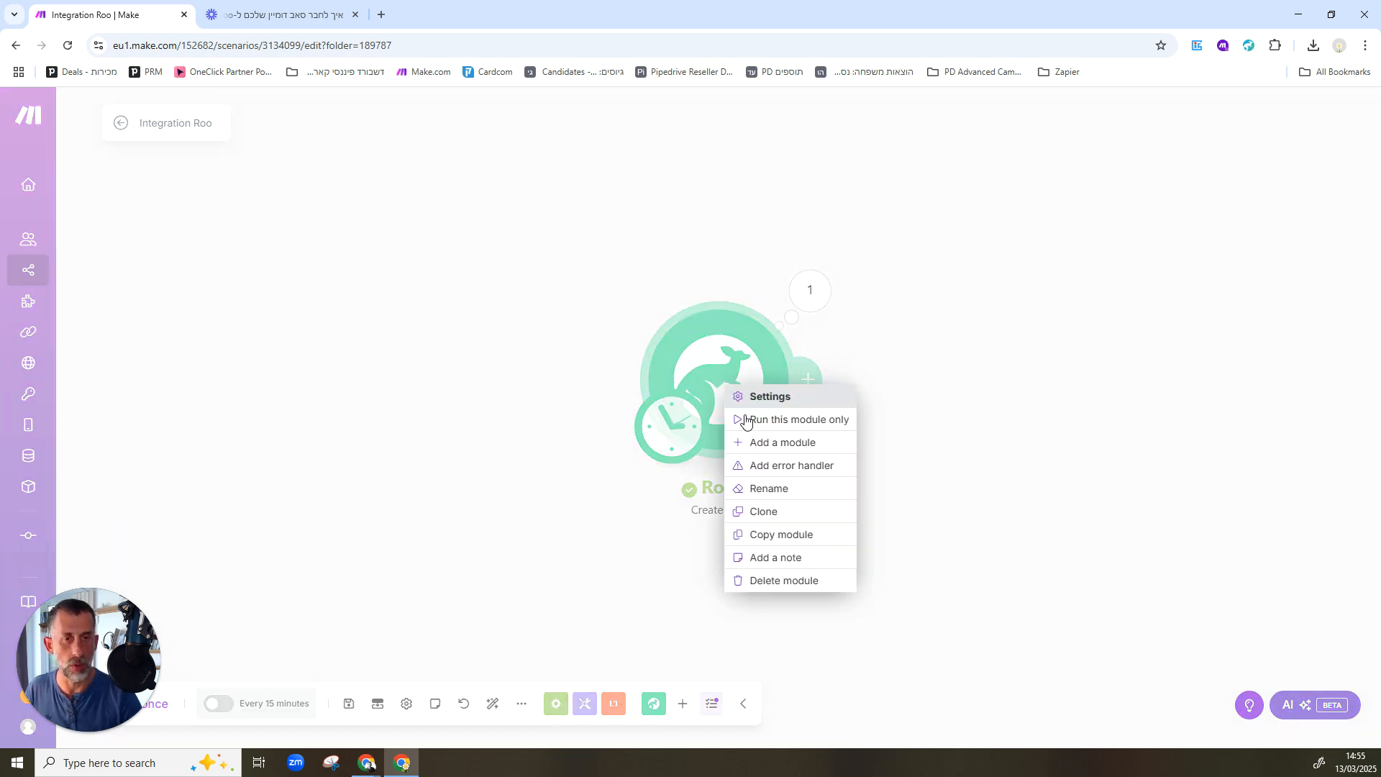
pyautogui.click(746, 416)
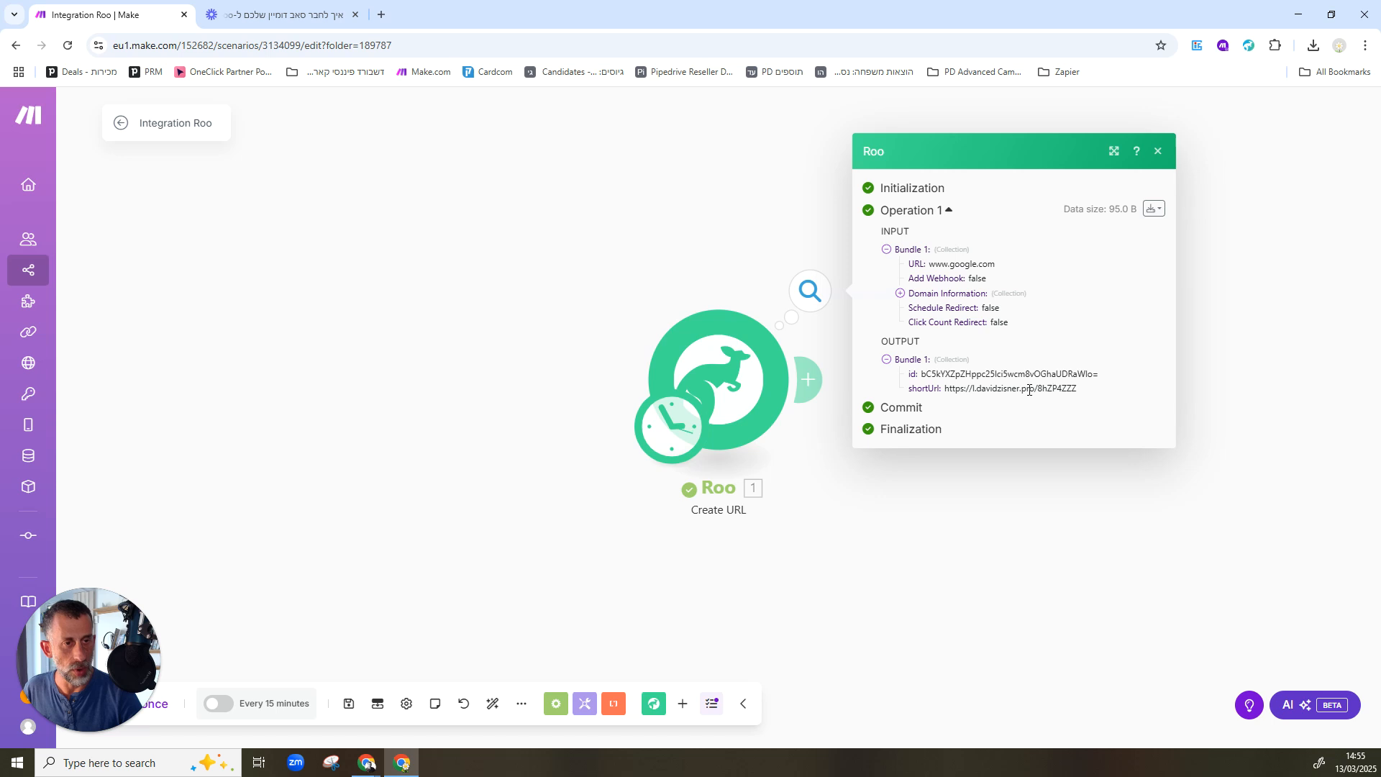
pyautogui.tripleClick(1005, 395)
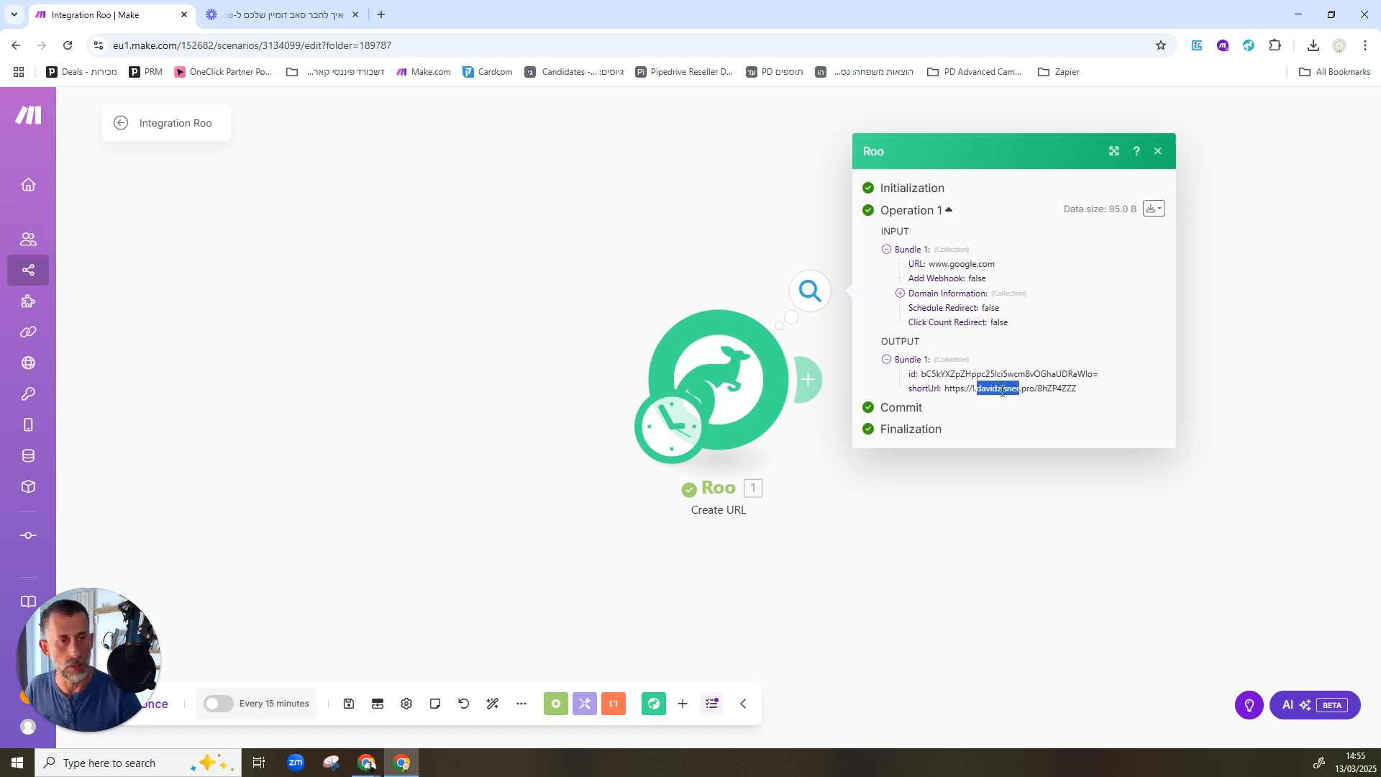
pyautogui.rightClick(1002, 393)
pyautogui.click(1028, 453)
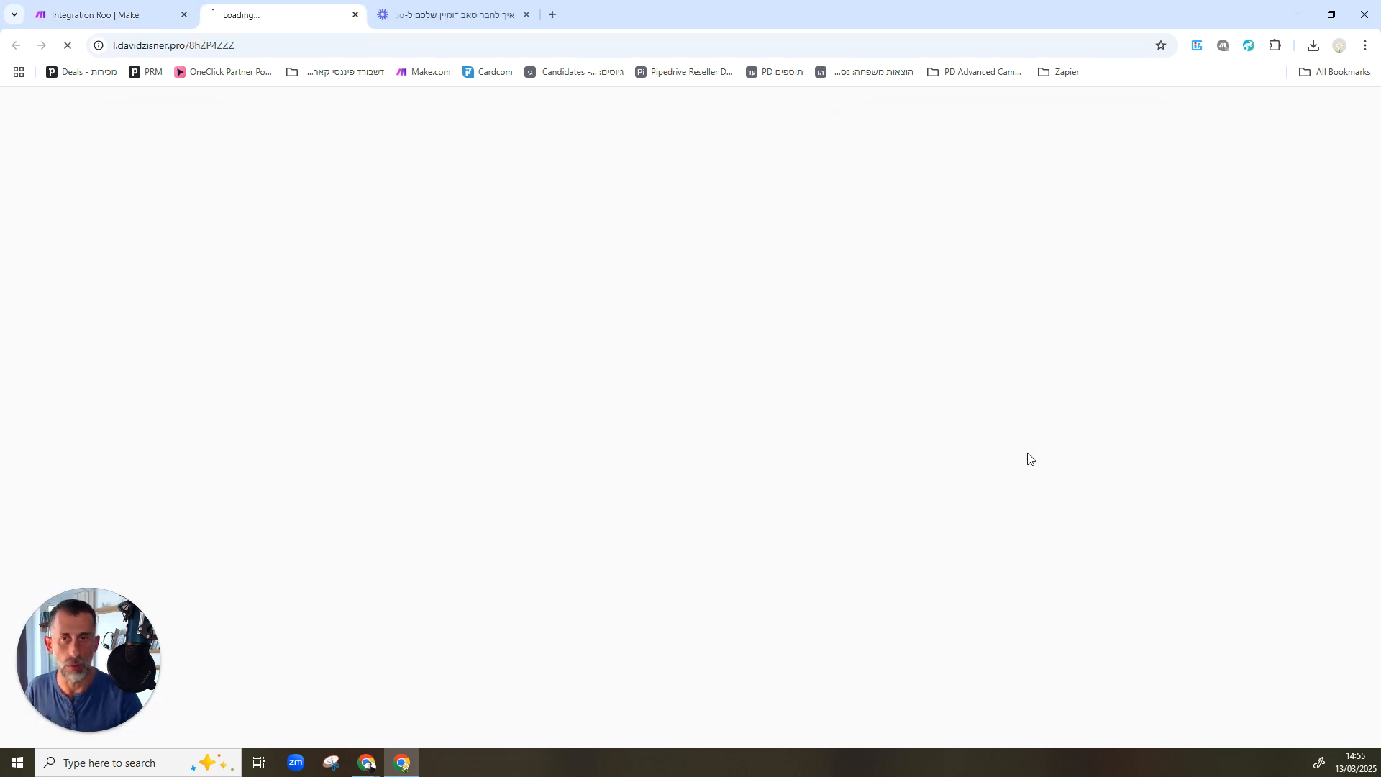
pyautogui.click(526, 15)
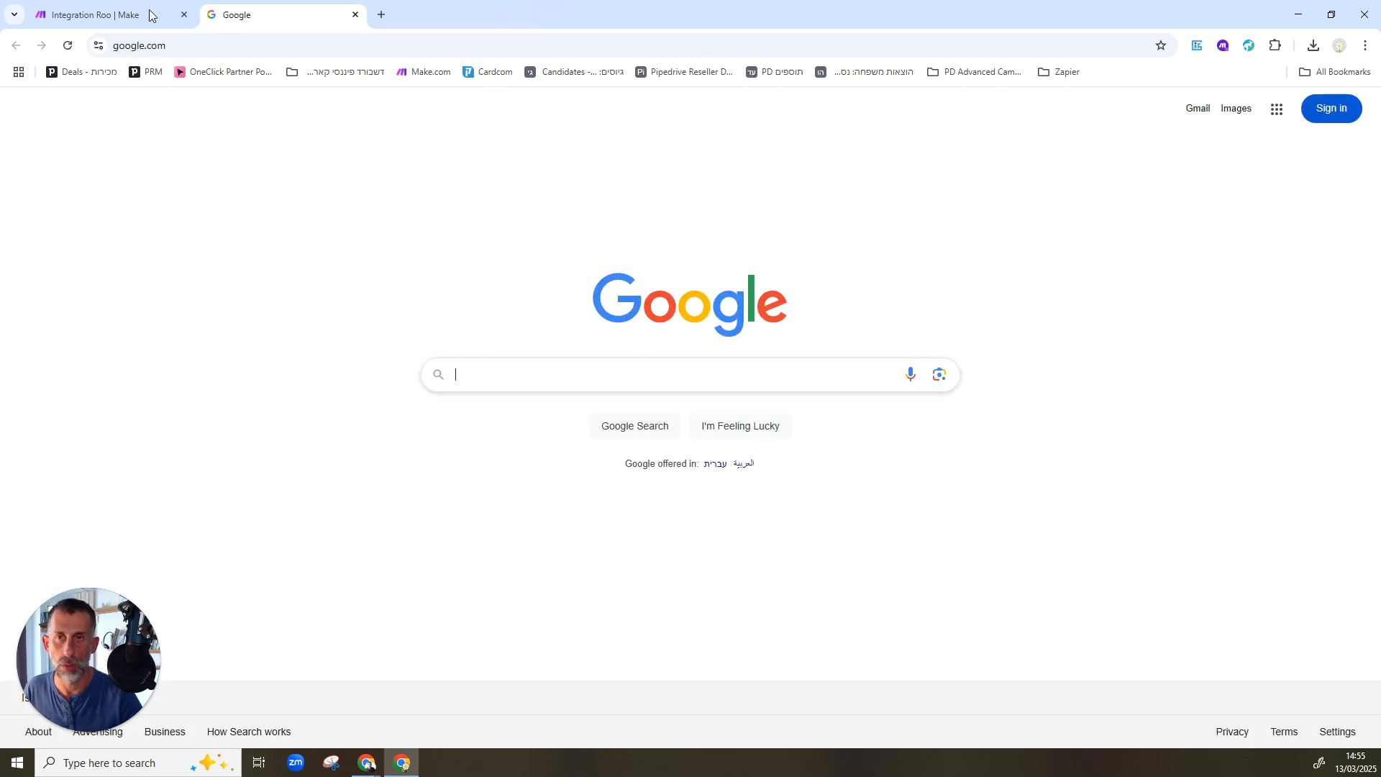
pyautogui.click(355, 15)
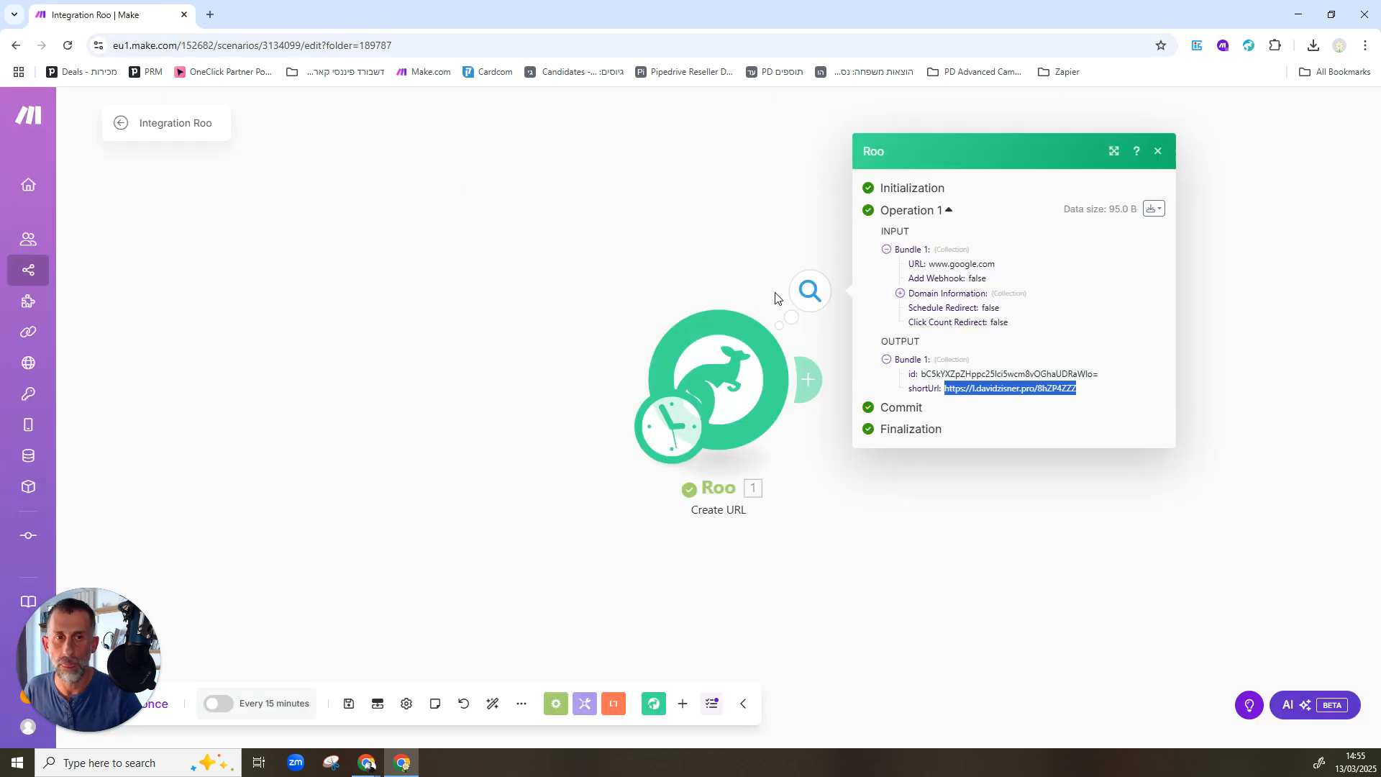
# Step: Review the module's custom slug setting and the slug at the end of the generated short URL
pyautogui.click(730, 340)
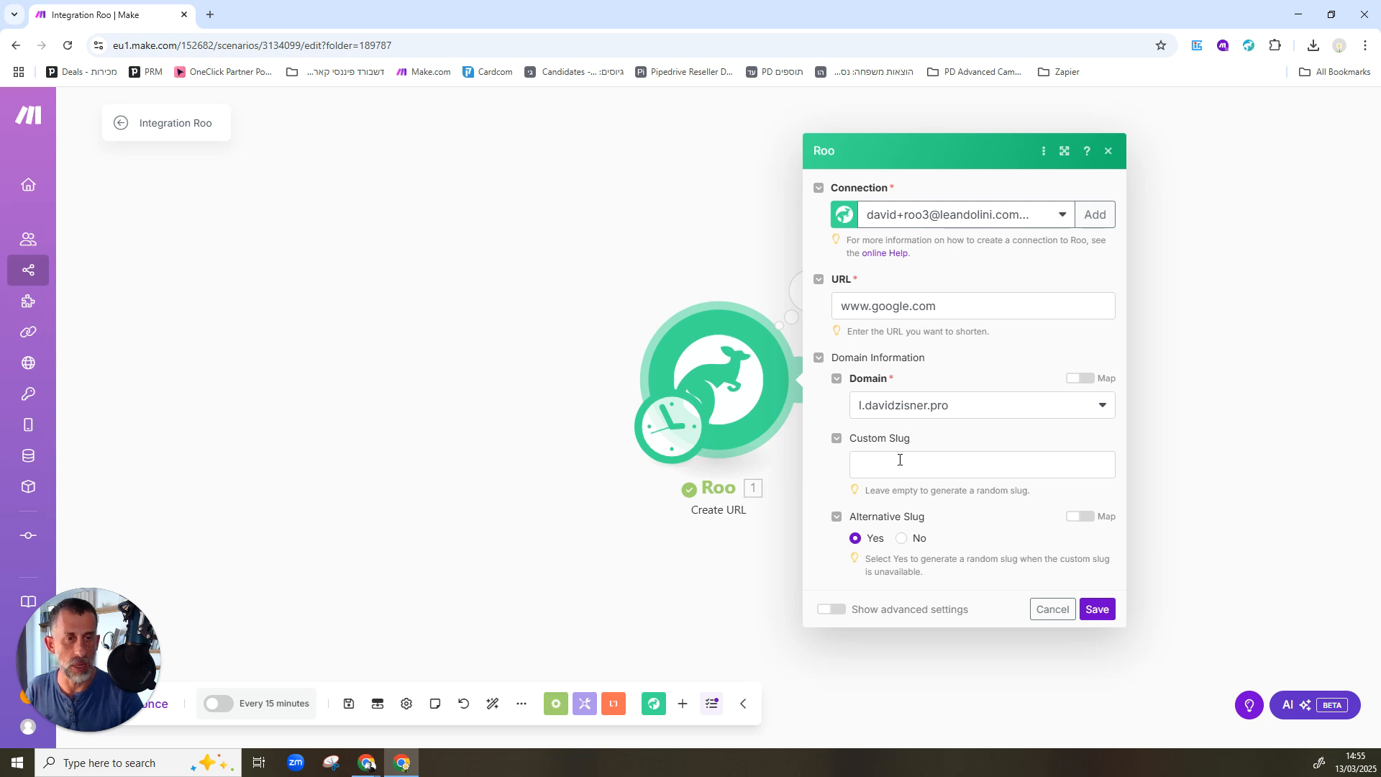
pyautogui.click(697, 264)
pyautogui.click(810, 291)
pyautogui.doubleClick(1046, 389)
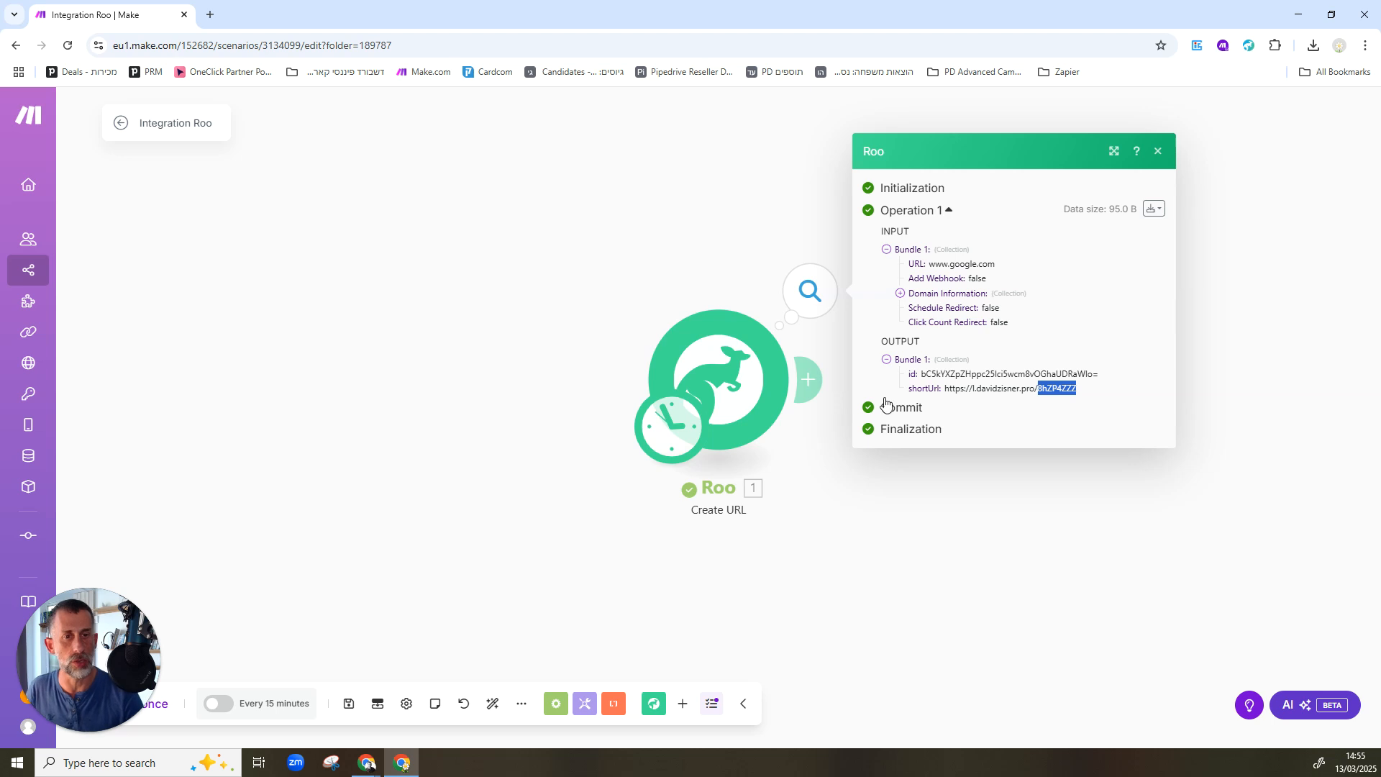
# Step: Set the Roo module's custom slug to "search" and its alternative slug option to No, and save the module
pyautogui.click(735, 392)
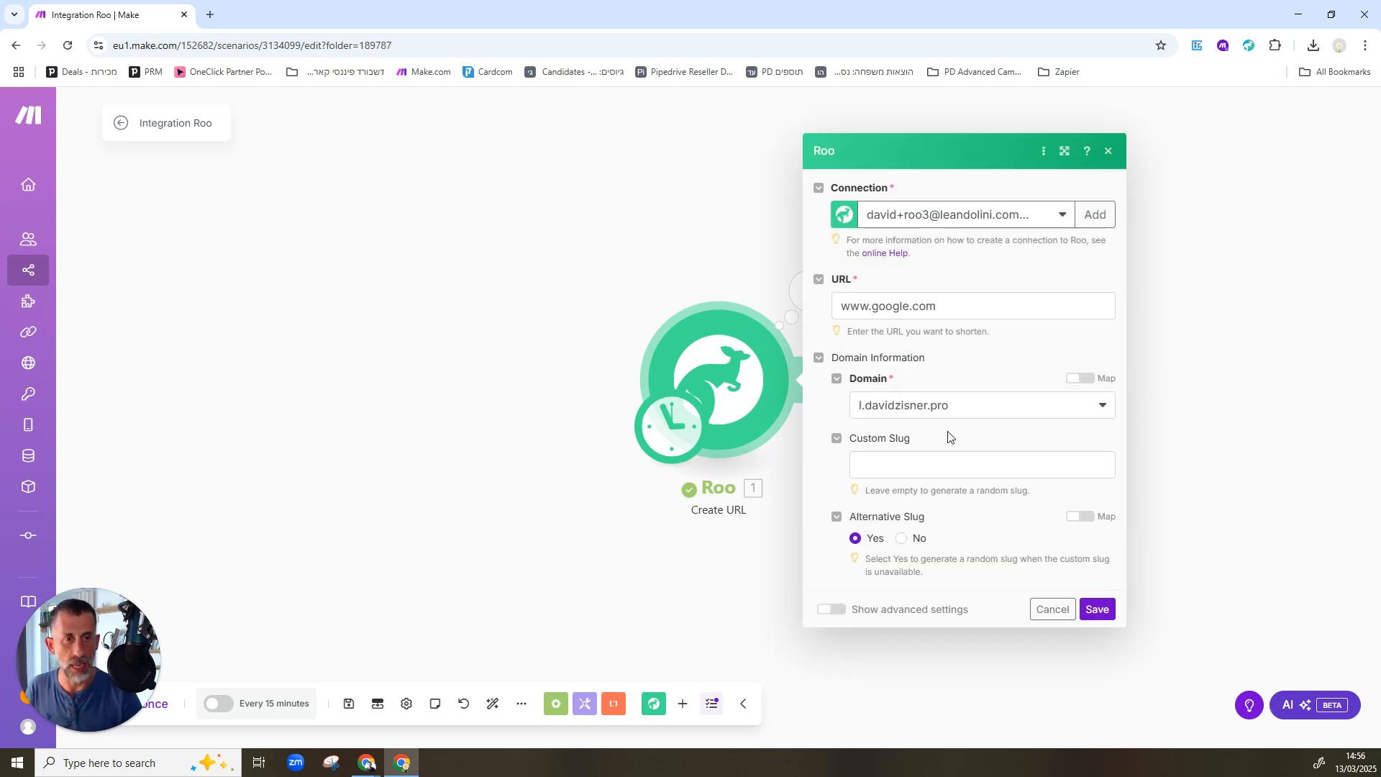
pyautogui.click(886, 458)
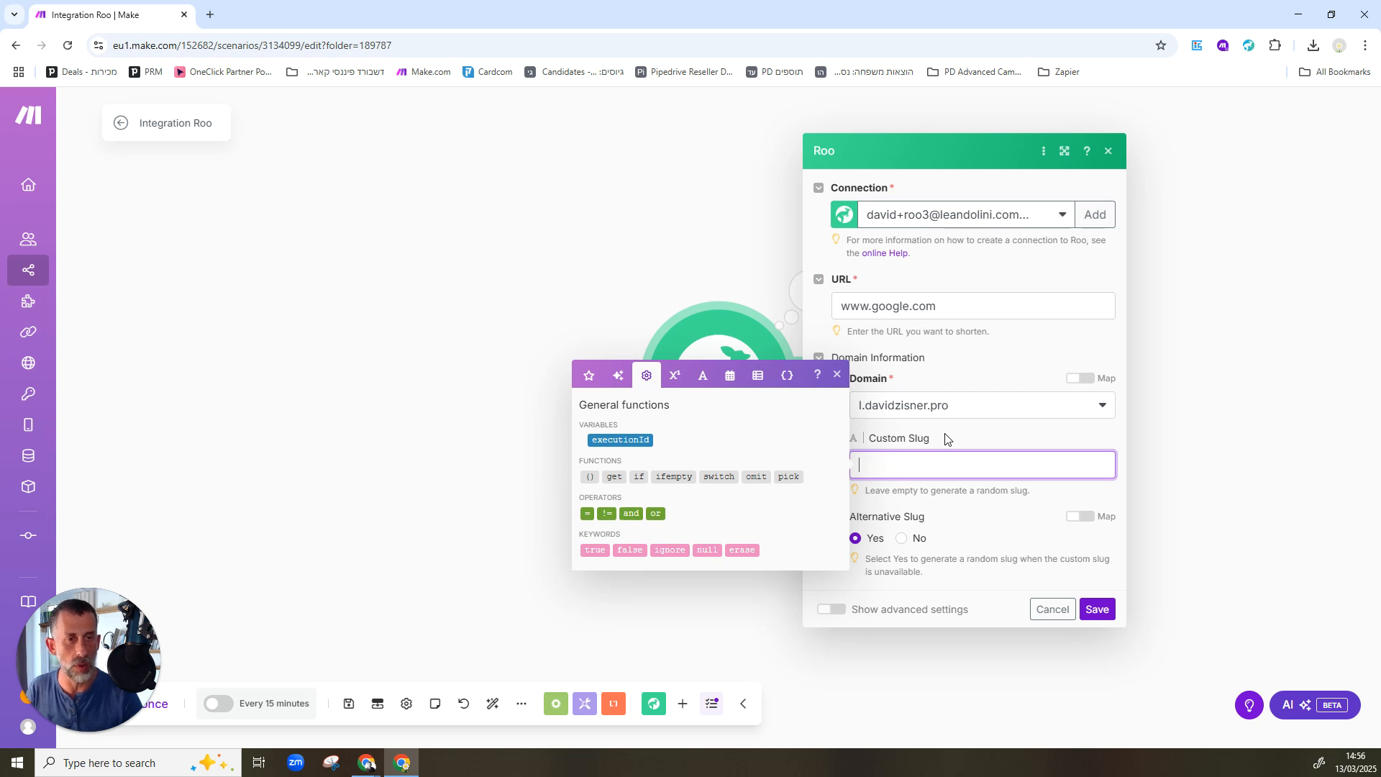
pyautogui.write('search')
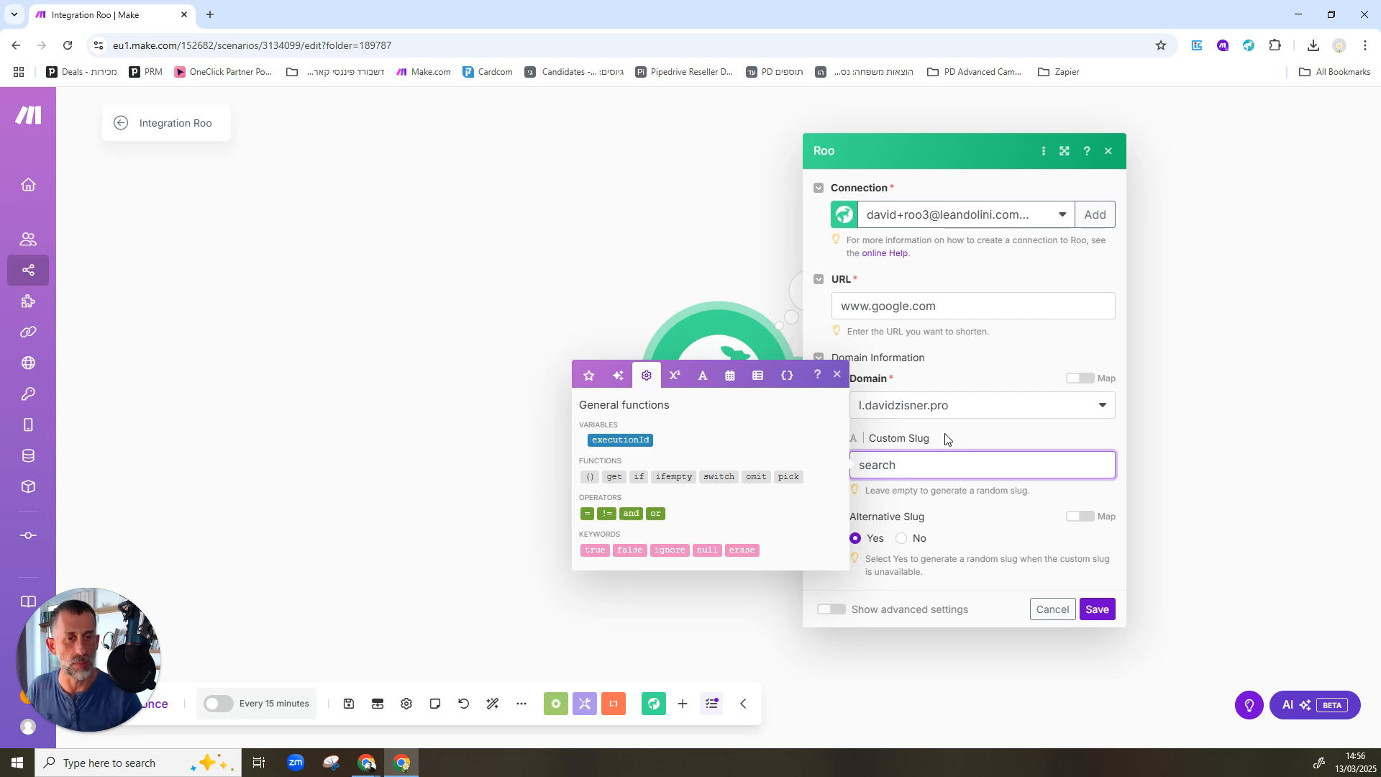
pyautogui.click(902, 541)
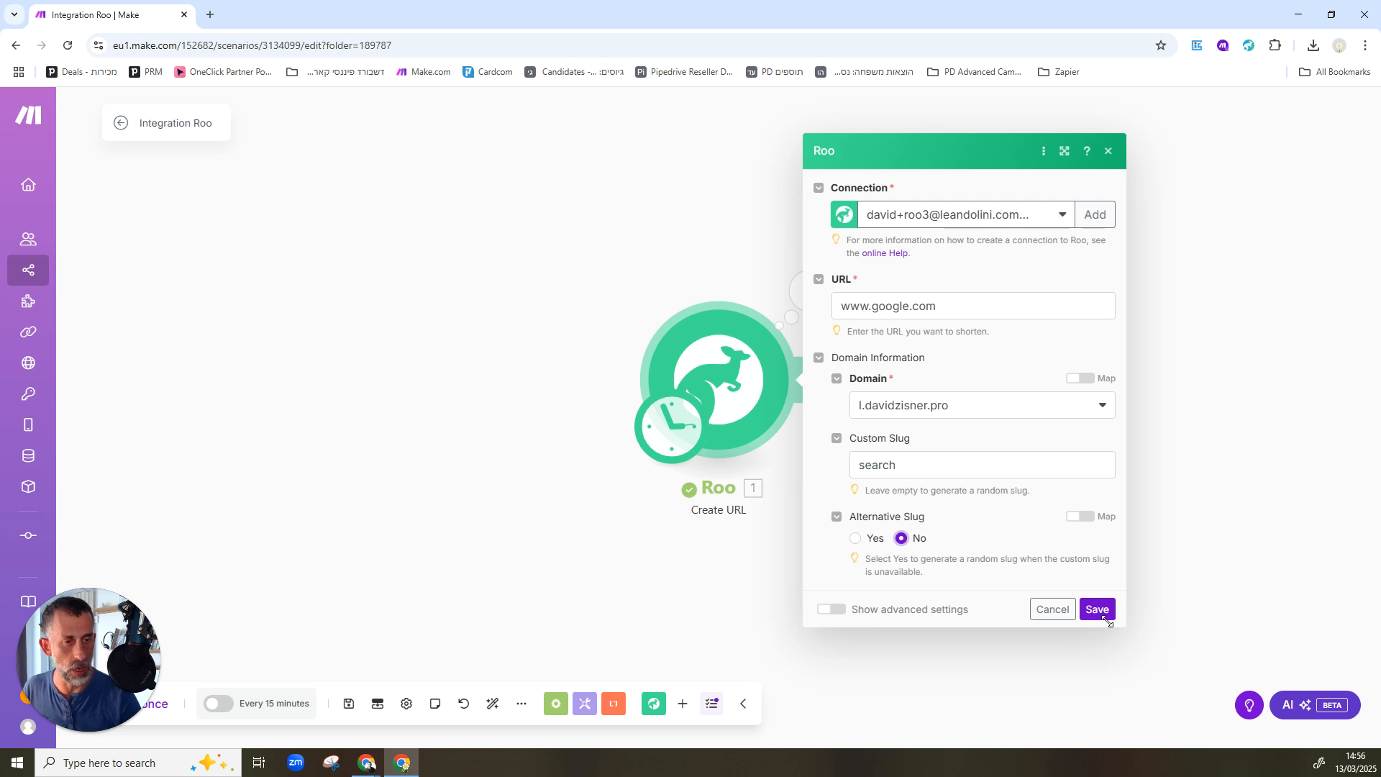
pyautogui.click(1098, 610)
# Step: Run the module alone with the "search" slug and test the resulting short URL in a new tab
pyautogui.rightClick(702, 377)
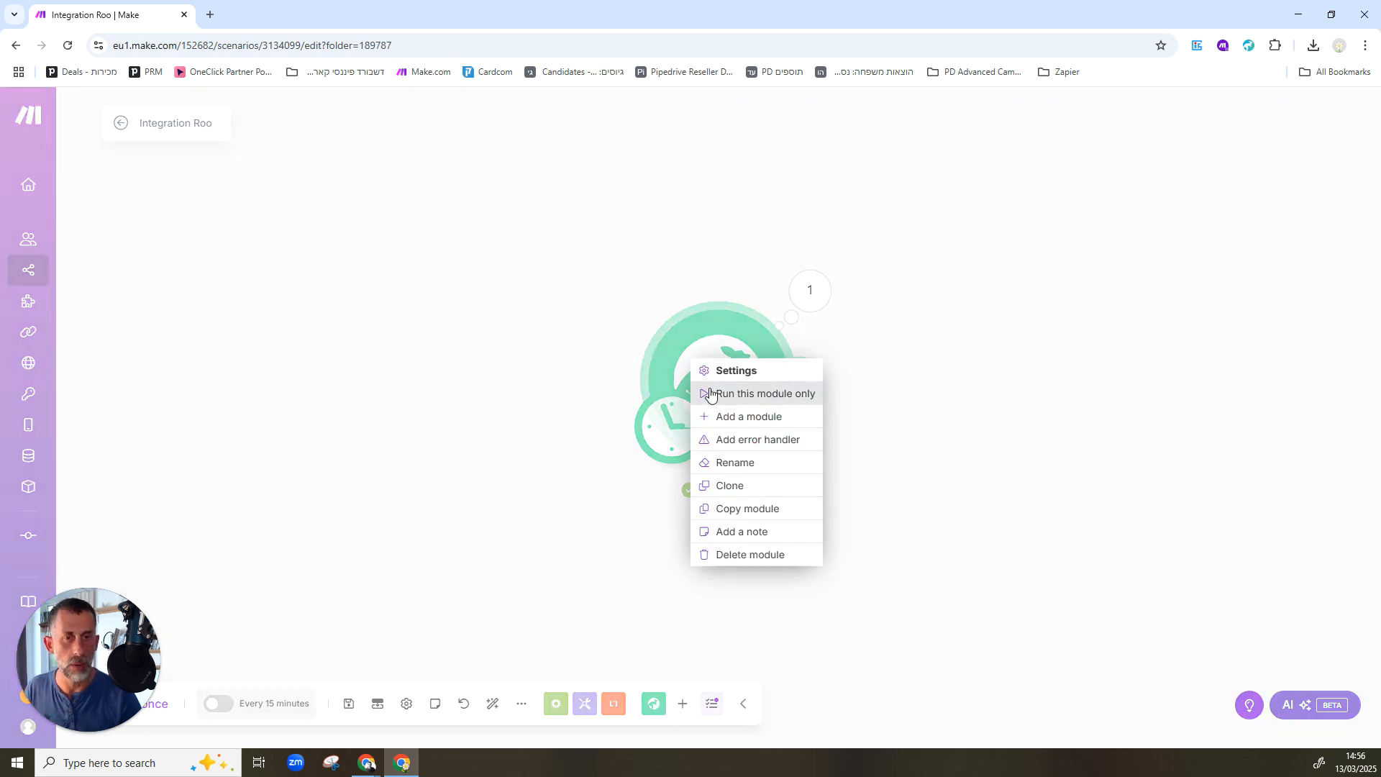
pyautogui.click(720, 392)
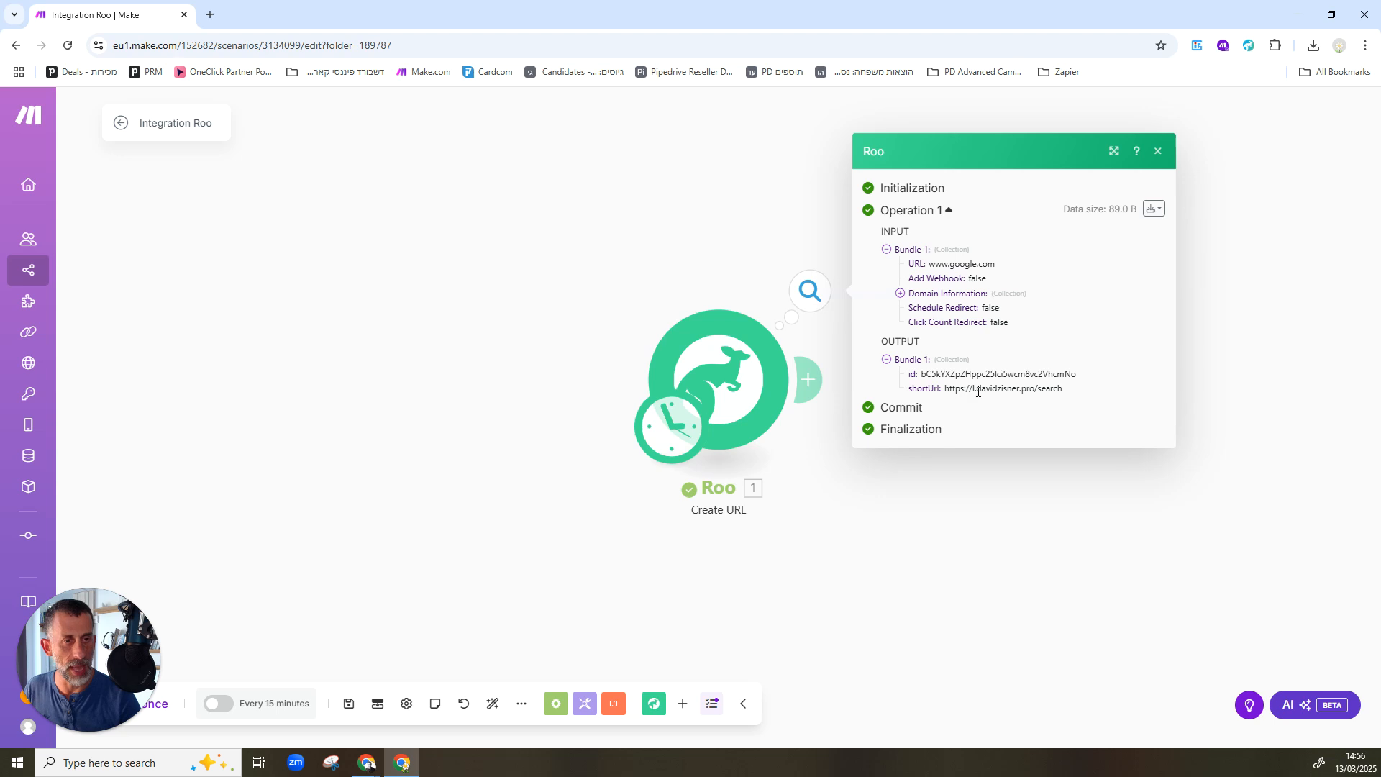
pyautogui.moveTo(1063, 389); pyautogui.dragTo(944, 388)
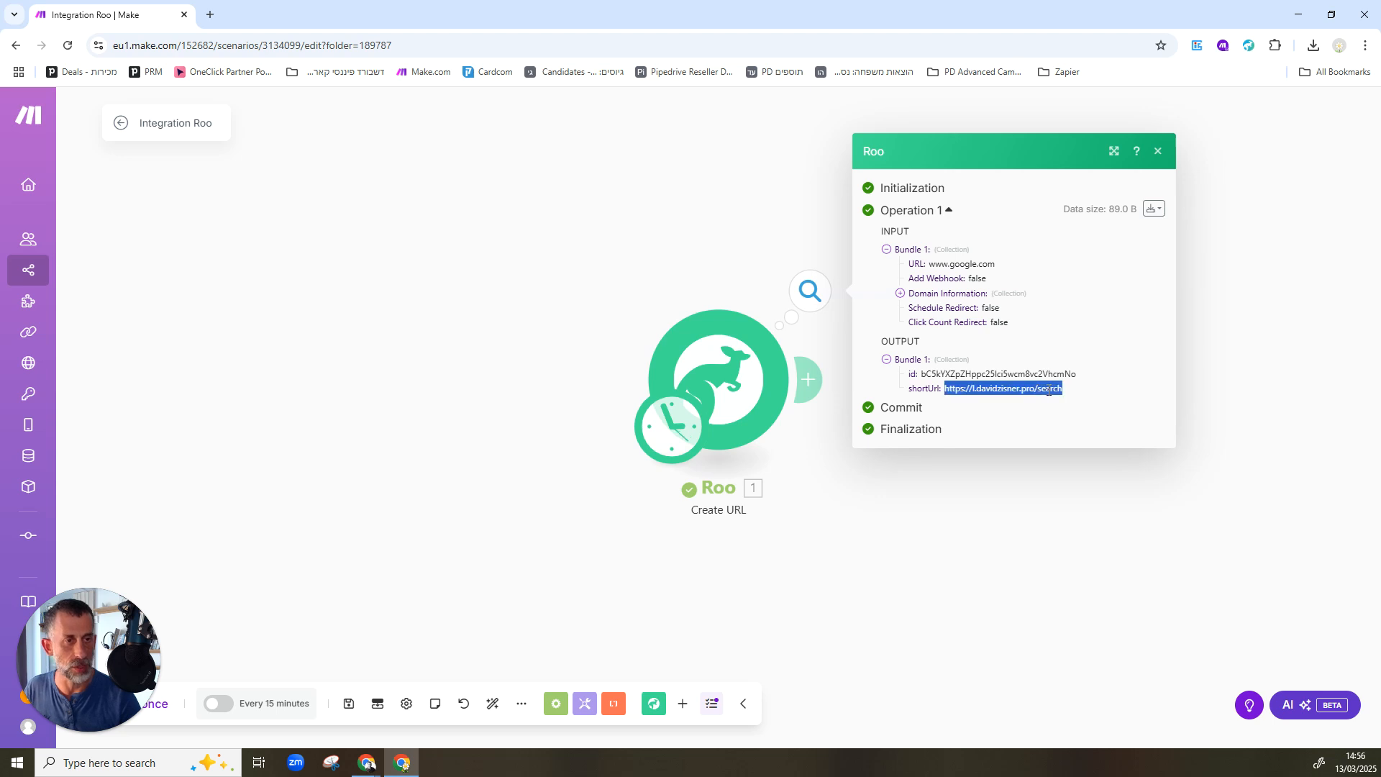
pyautogui.rightClick(1051, 394)
pyautogui.click(1082, 451)
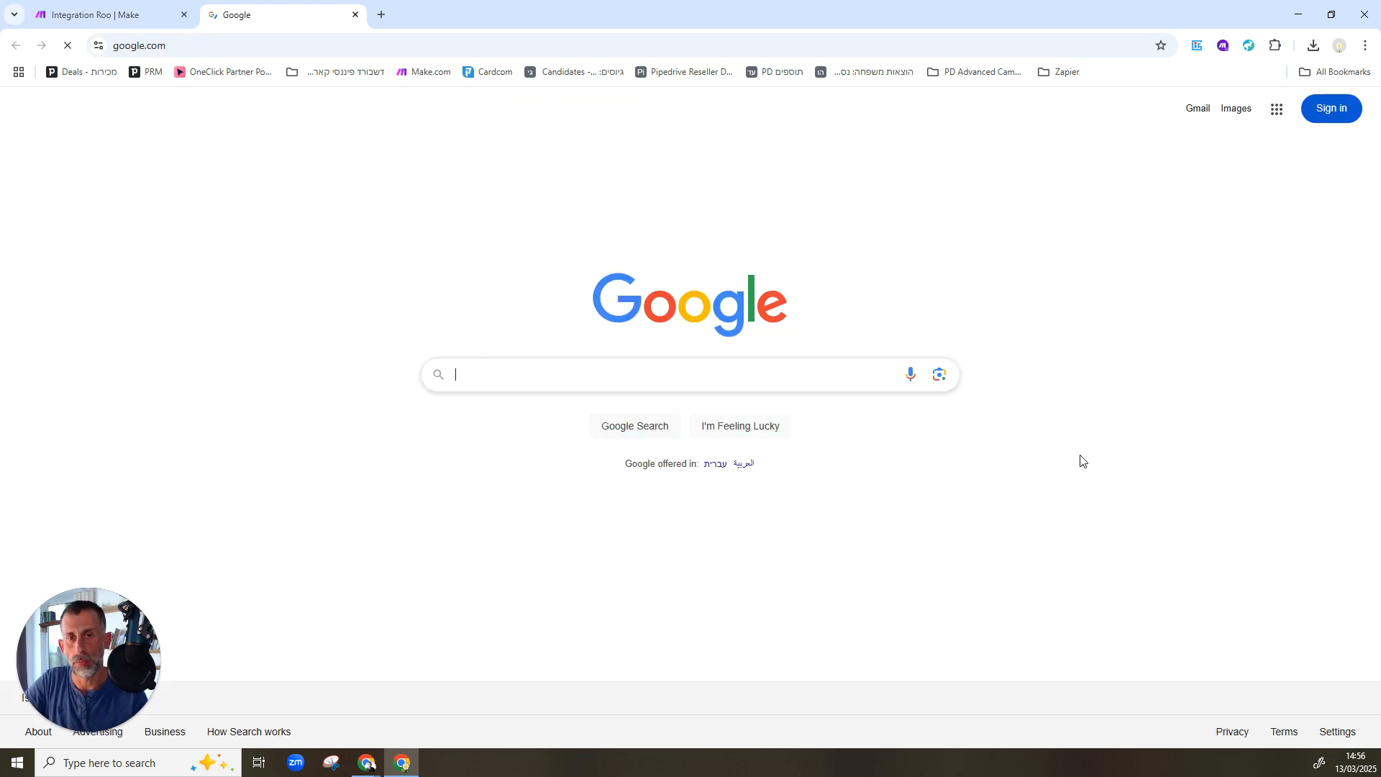
pyautogui.hotkey('ctrl', 'w')
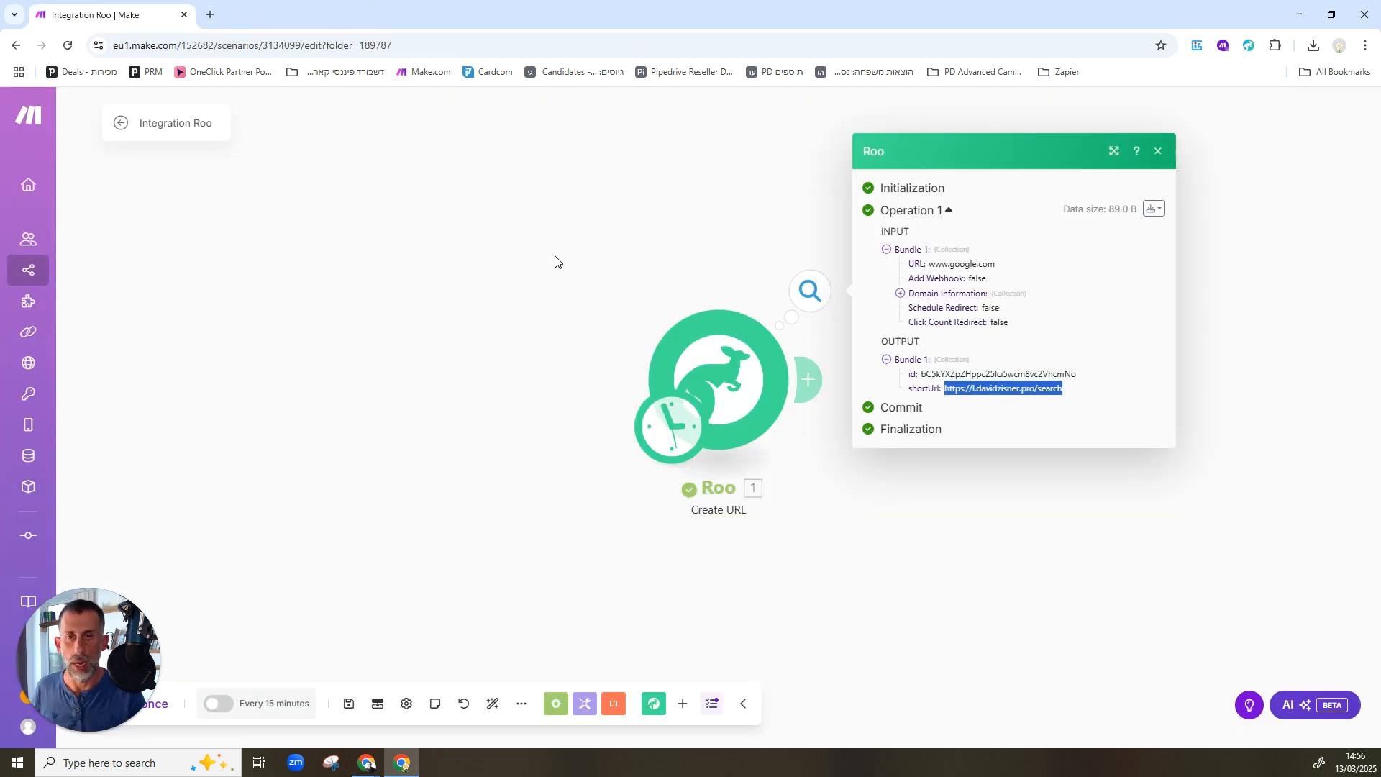
# Step: Run the module once more with the same "search" slug and examine the output for the duplicate slug
pyautogui.rightClick(735, 380)
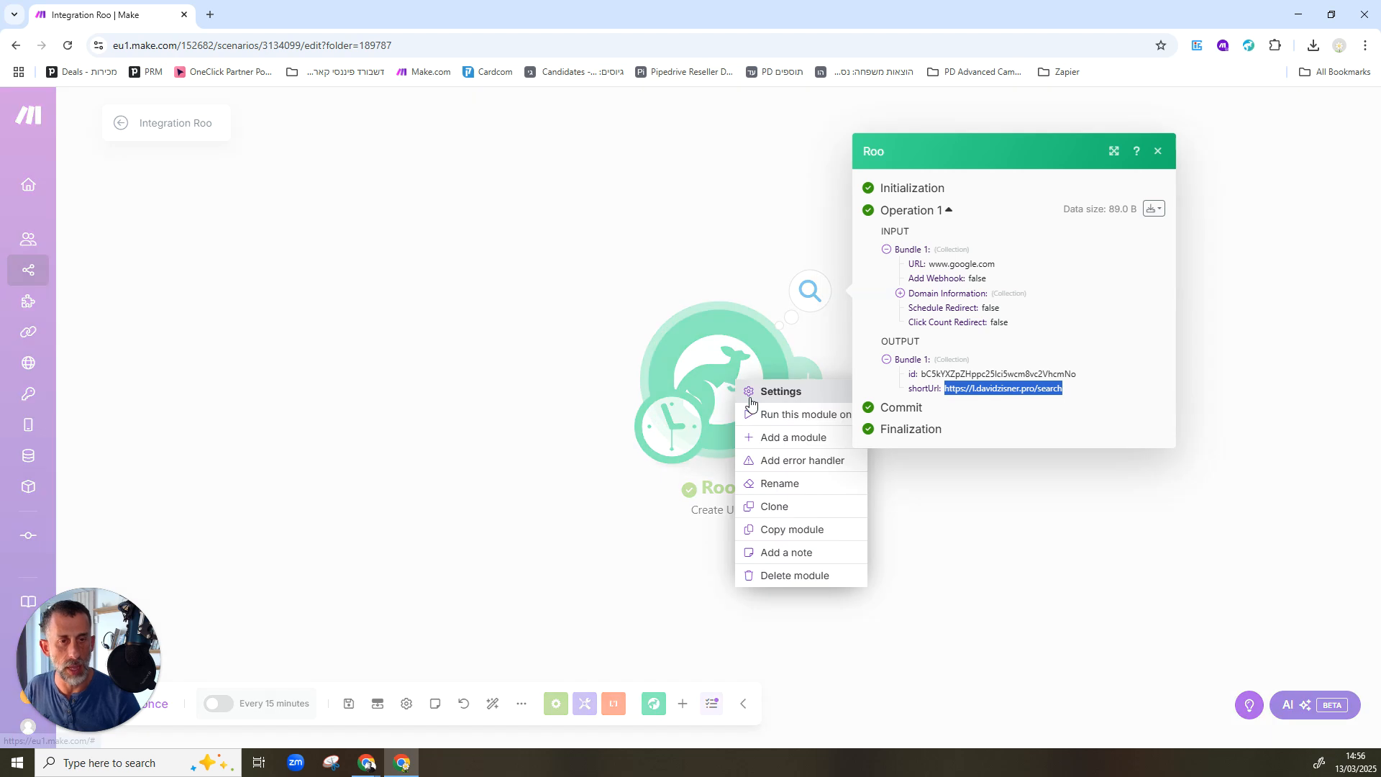
pyautogui.click(753, 415)
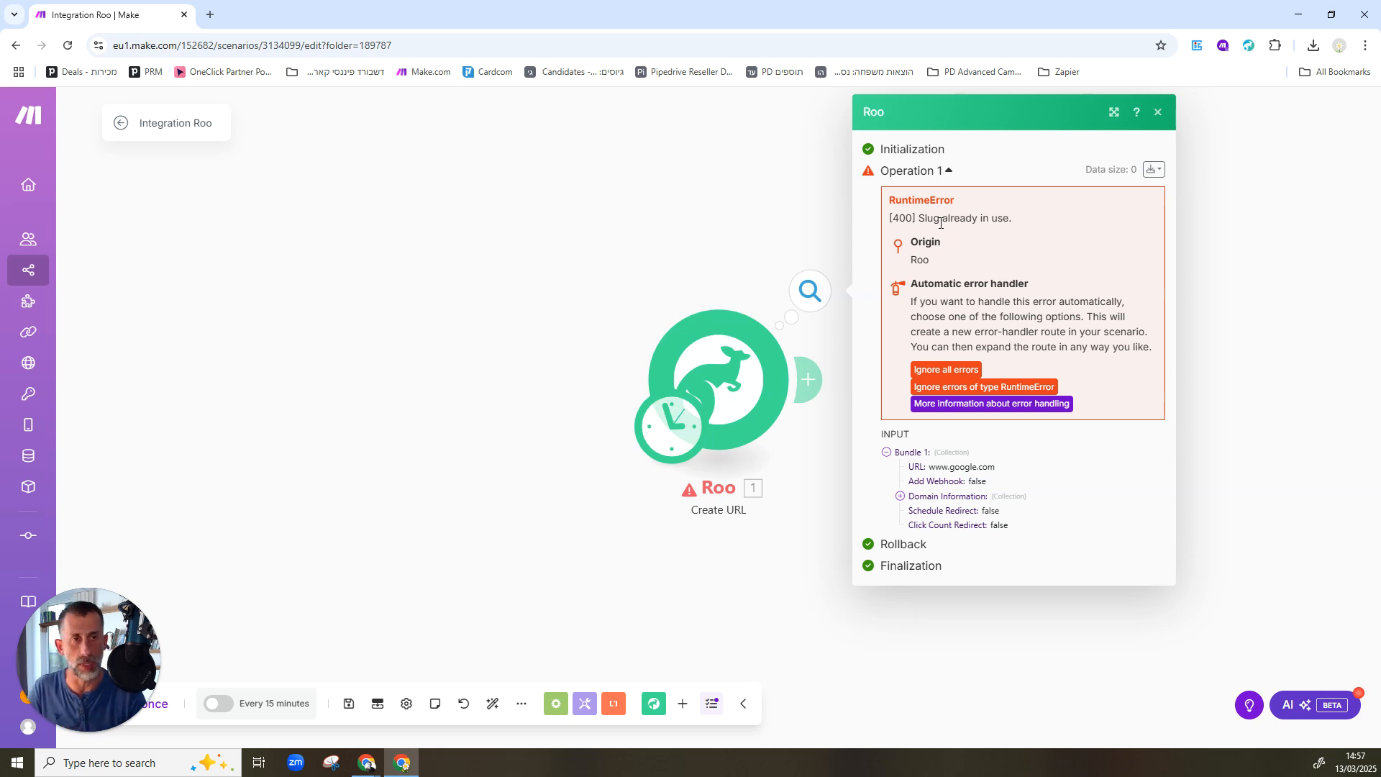
pyautogui.doubleClick(901, 218)
# Step: Set the Roo module's alternative slug option to Yes and save the module
pyautogui.click(745, 352)
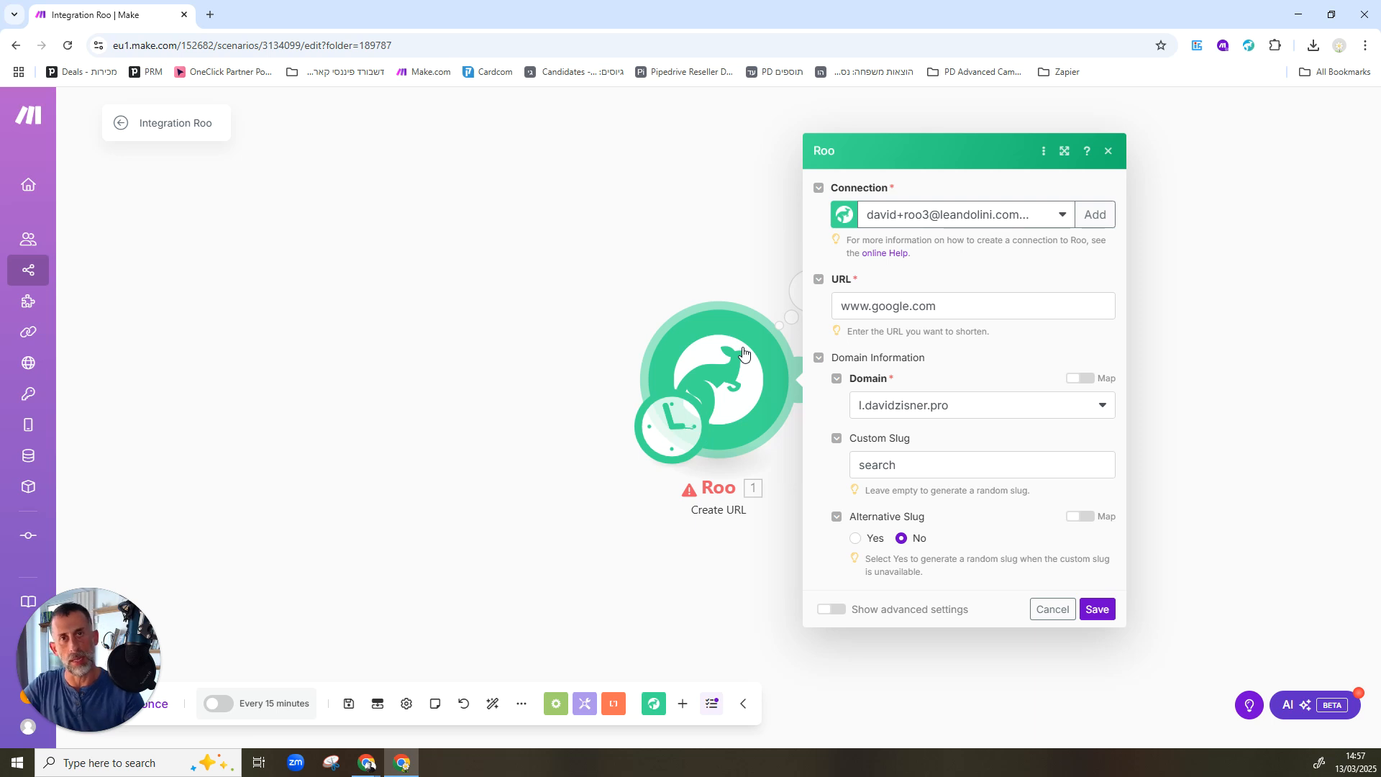
pyautogui.click(857, 540)
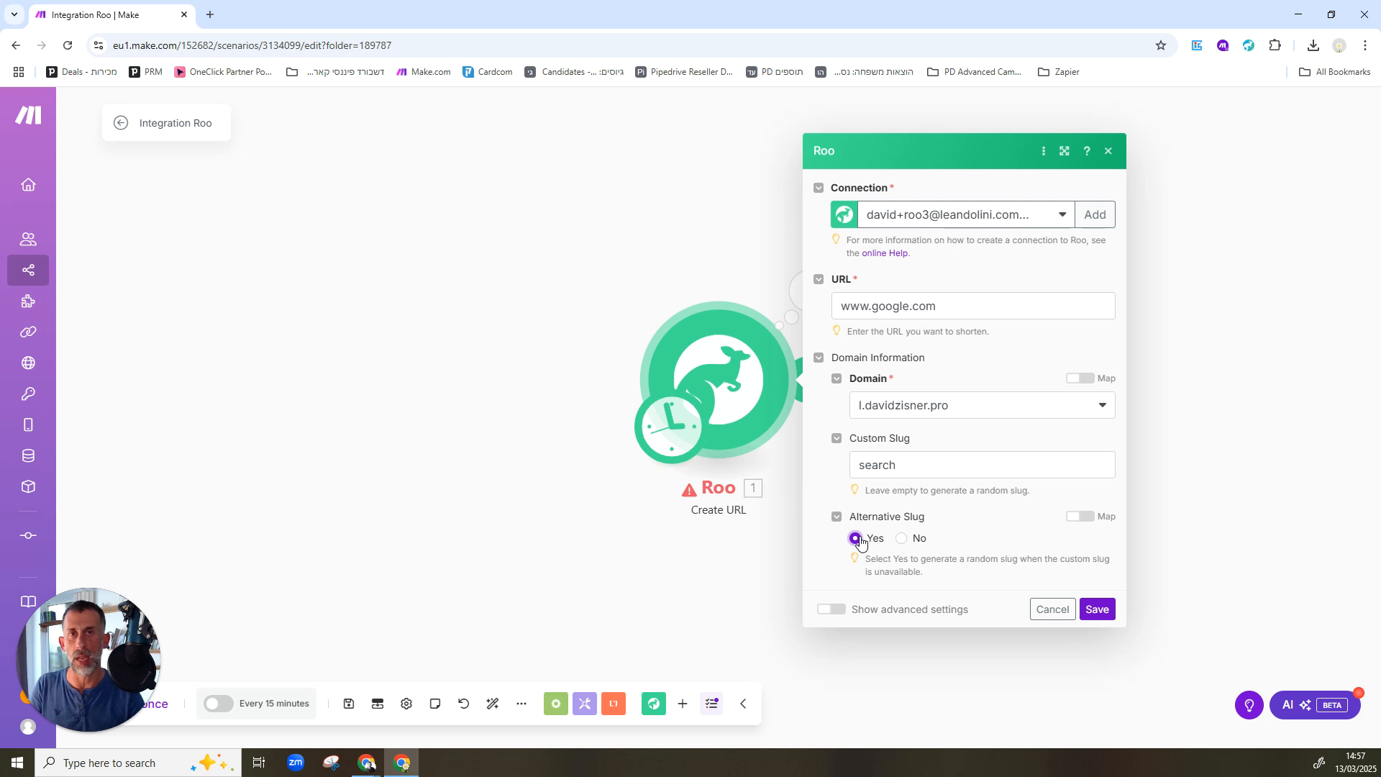
pyautogui.click(1097, 611)
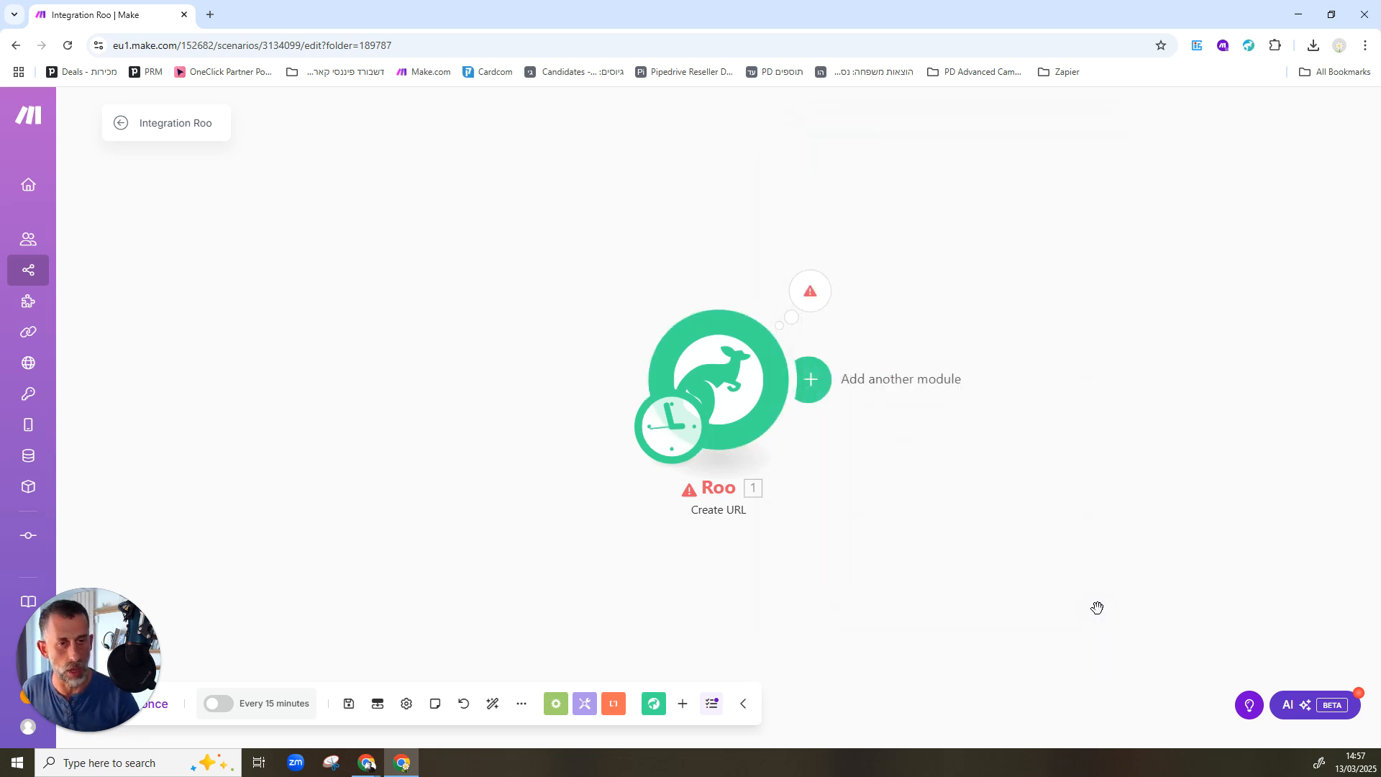
# Step: Run the module with the alternative slug enabled and test the short URL it outputs in a new tab
pyautogui.rightClick(732, 357)
pyautogui.click(754, 390)
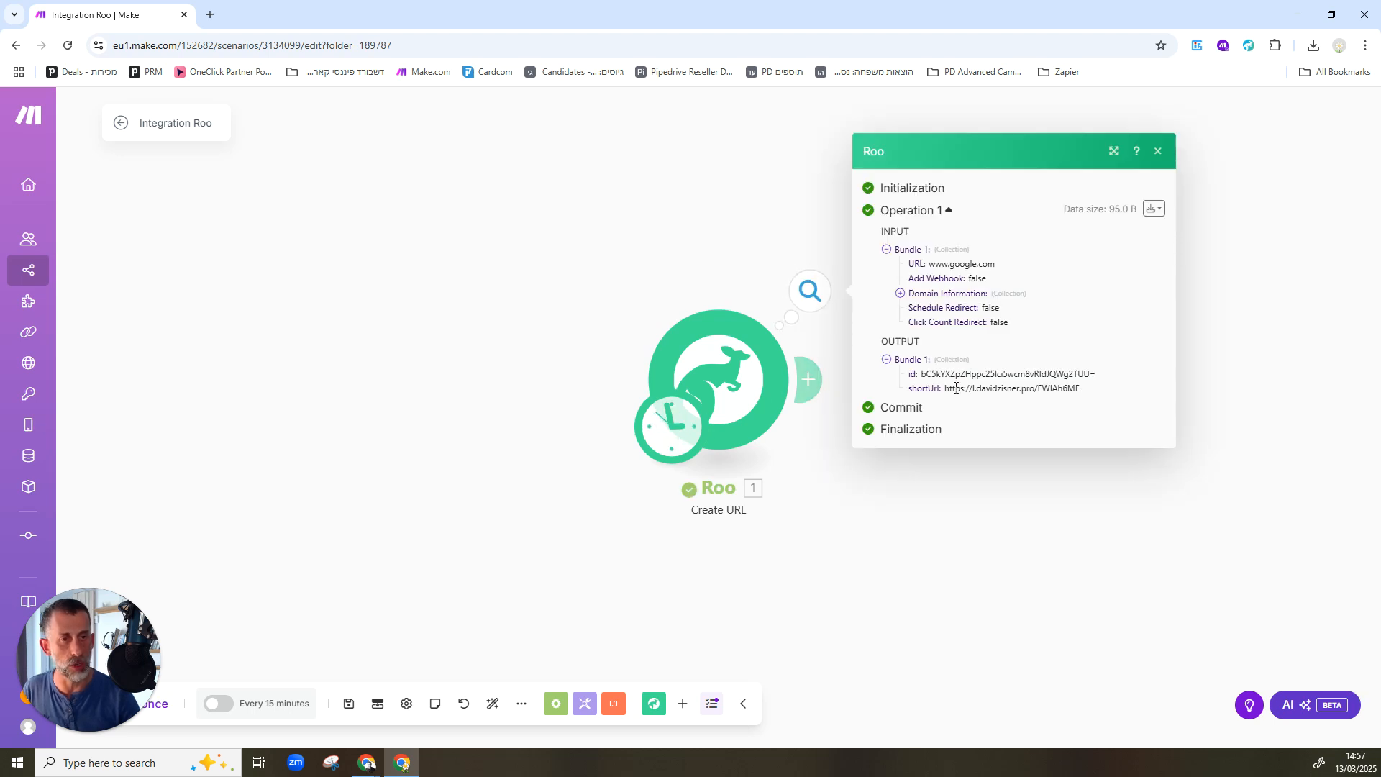
pyautogui.doubleClick(1051, 388)
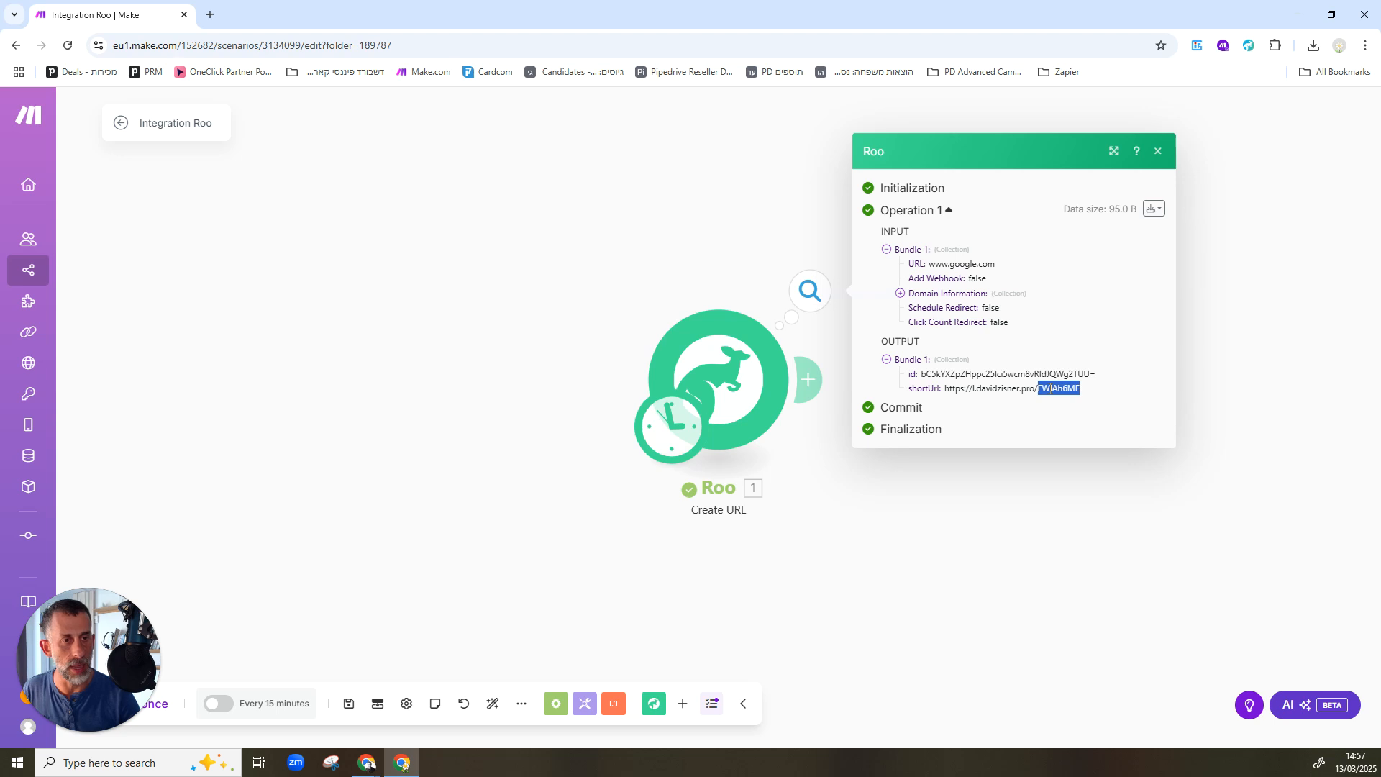
pyautogui.doubleClick(951, 385)
pyautogui.moveTo(951, 385); pyautogui.dragTo(1048, 388)
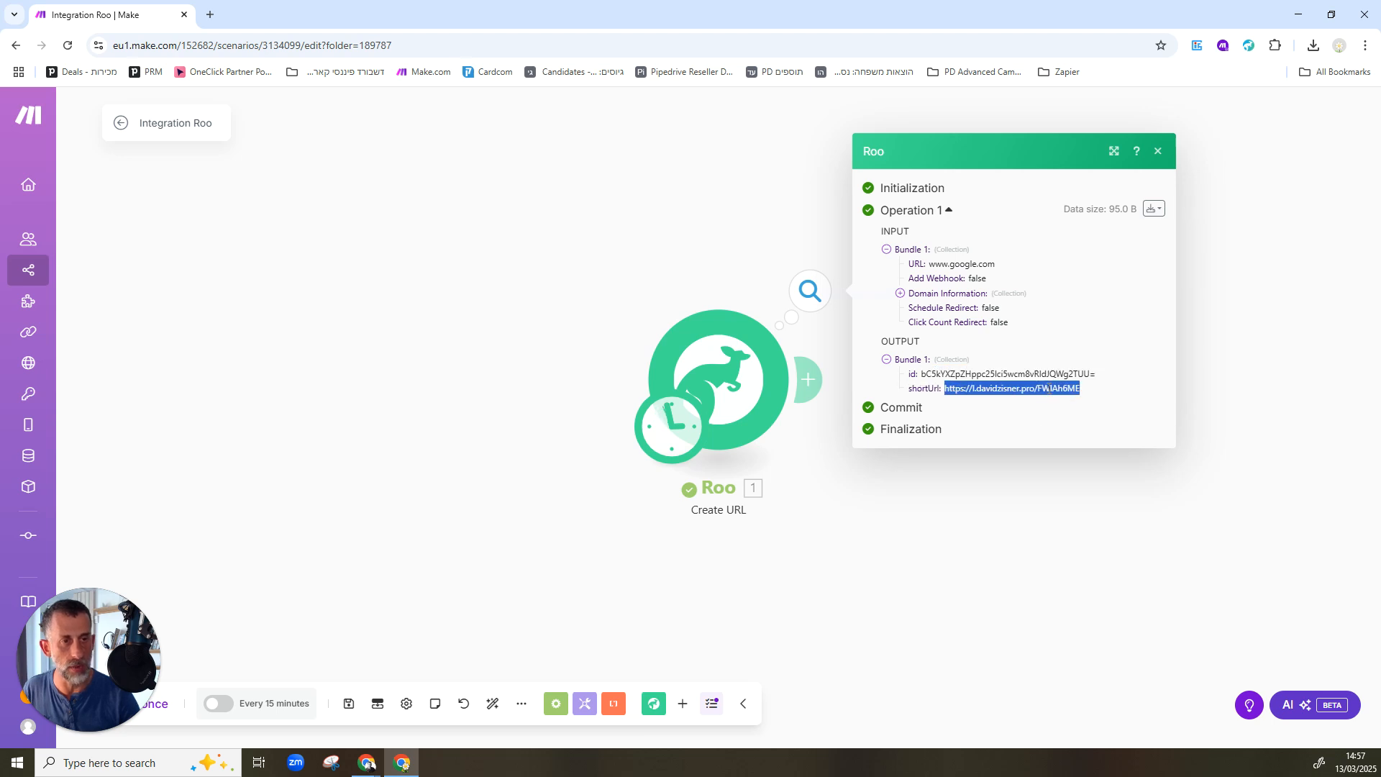
pyautogui.rightClick(1048, 392)
pyautogui.click(1067, 449)
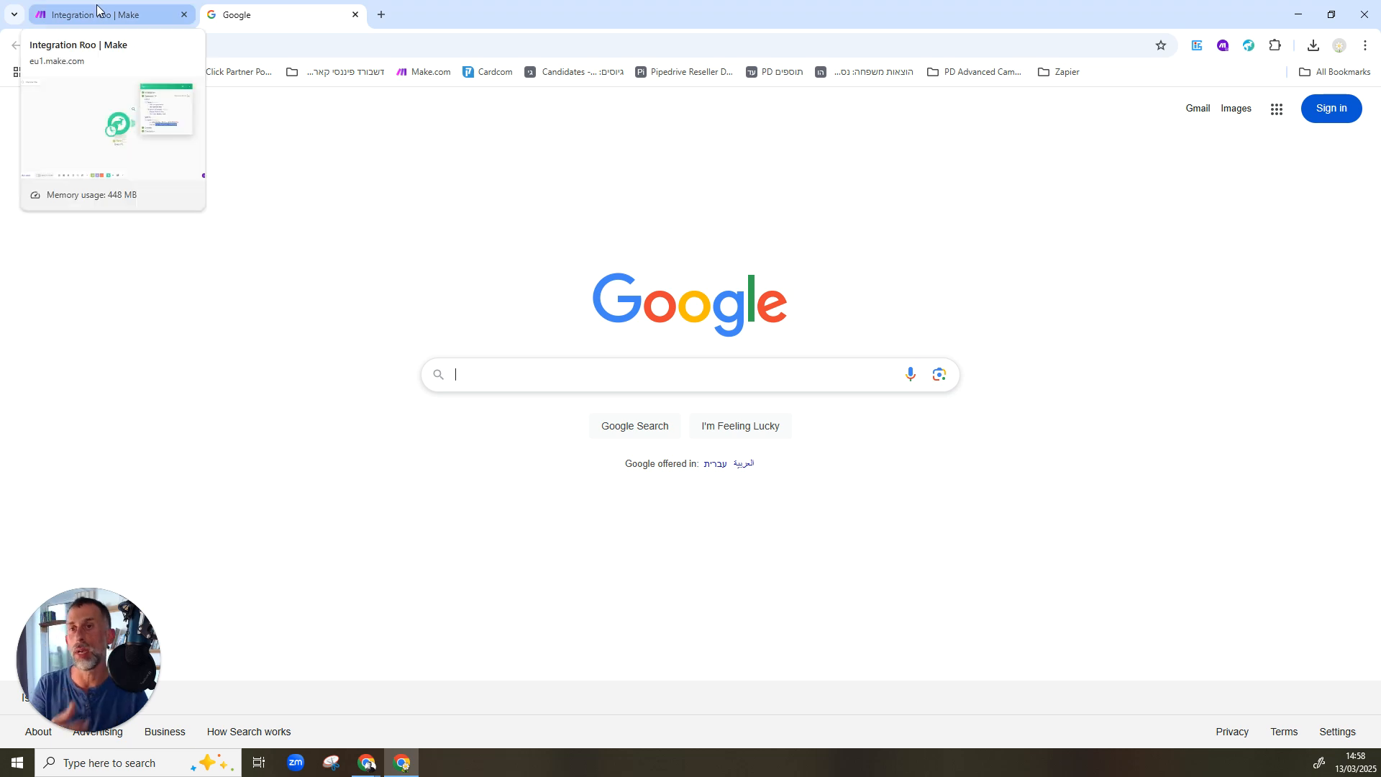
pyautogui.click(354, 14)
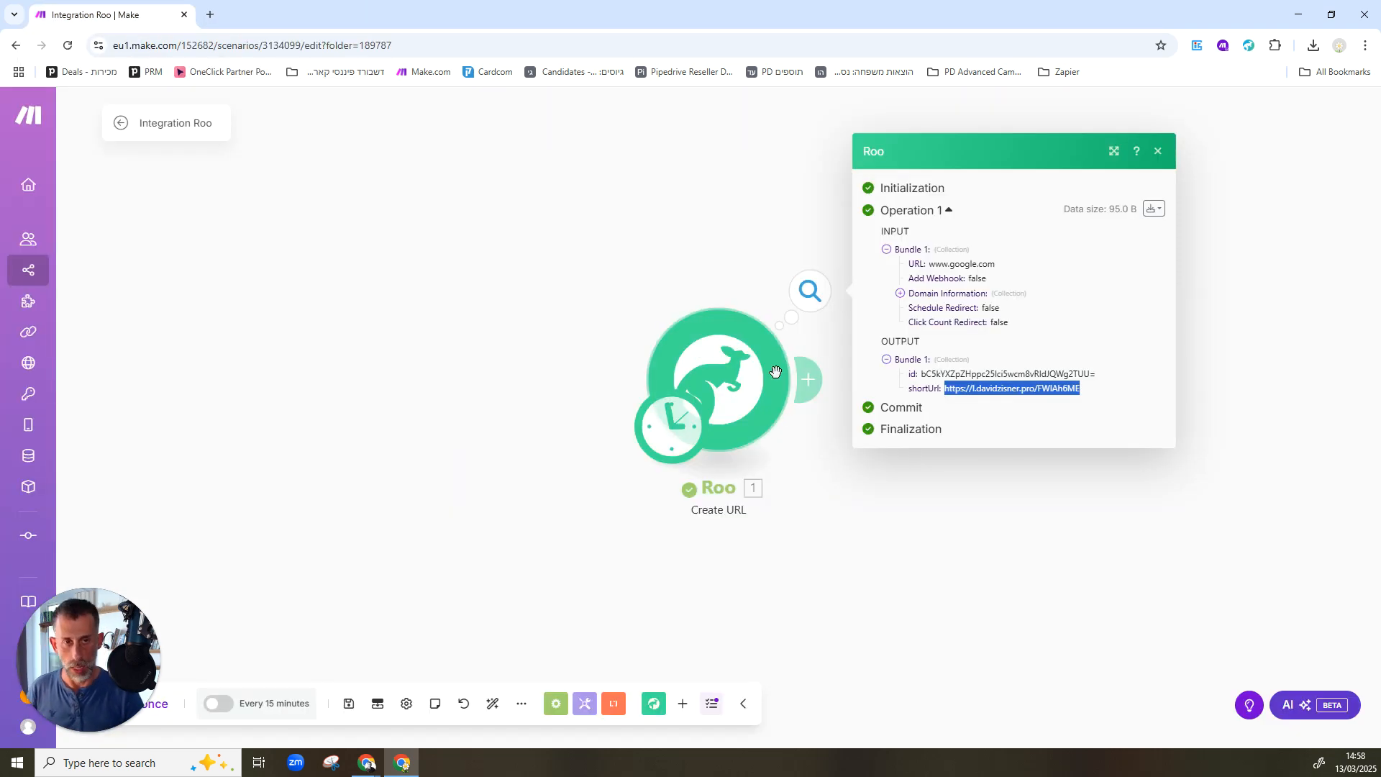